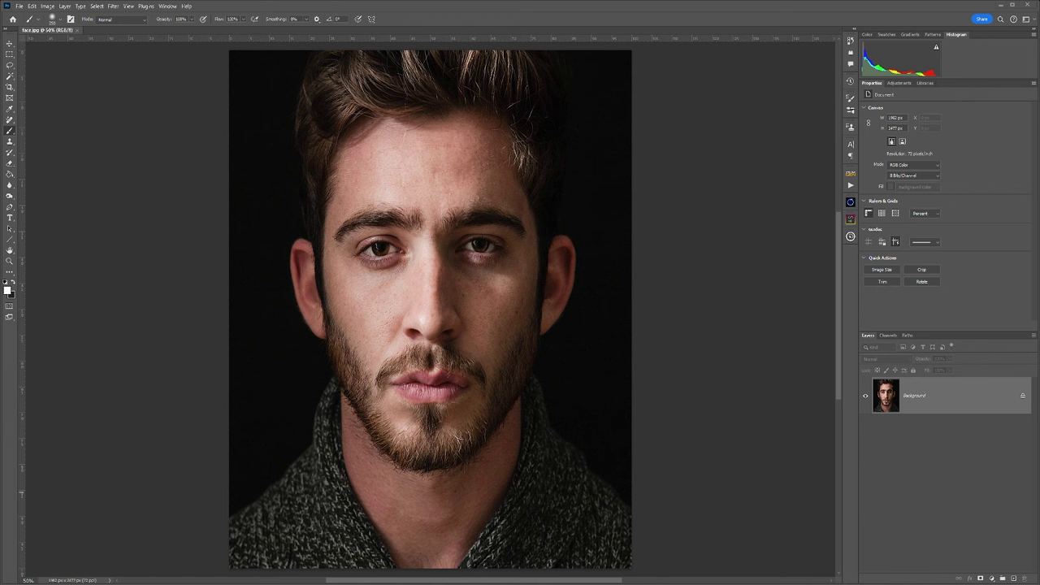
Place the Lion image over the man's portrait at full canvas size and rasterize its layer.
{"action": "left_click_drag", "start_coordinate": [967, 444], "coordinate": [418, 315]}
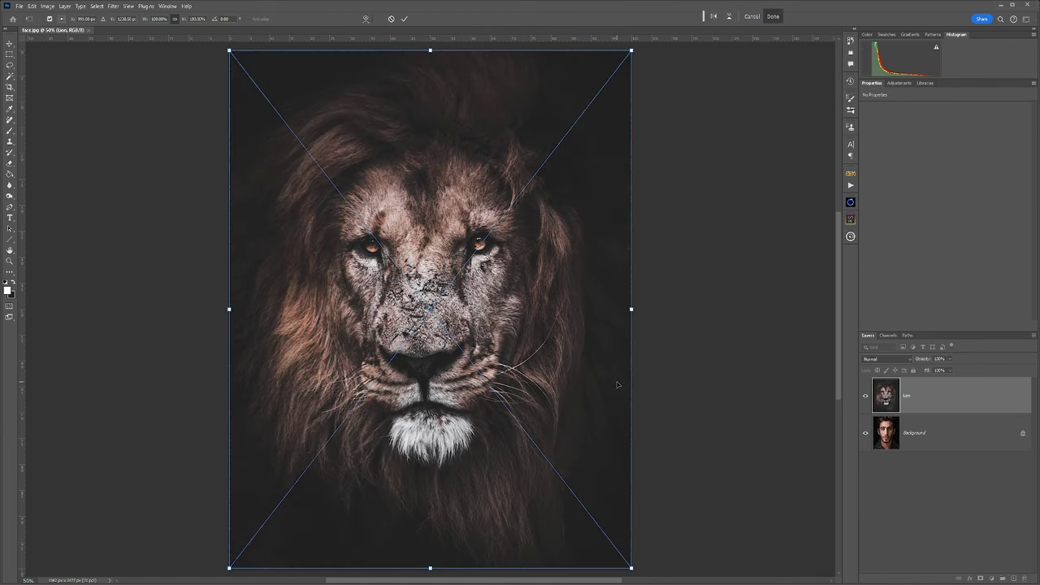
{"action": "left_click", "coordinate": [405, 19]}
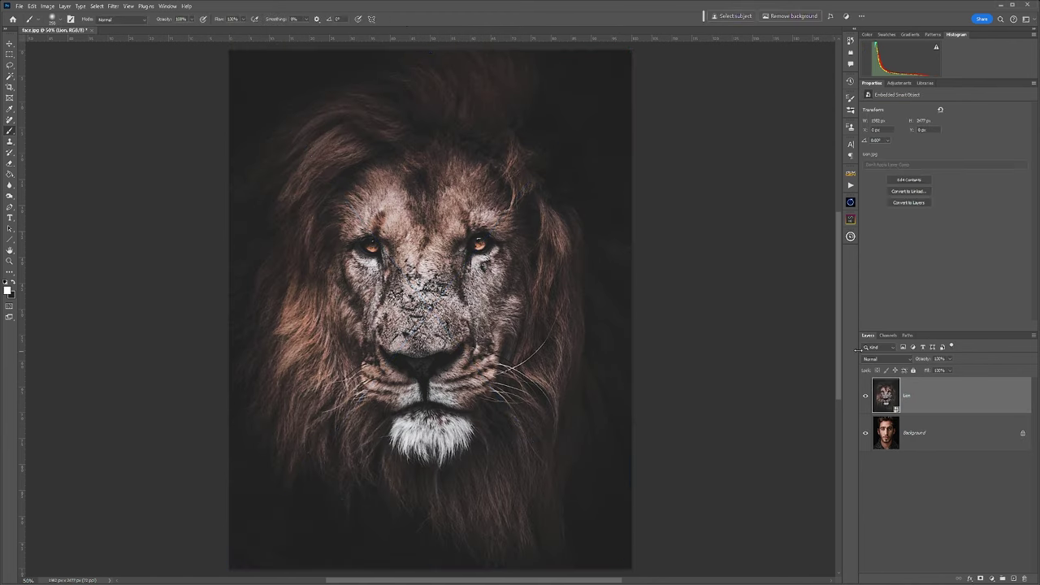
{"action": "right_click", "coordinate": [957, 409]}
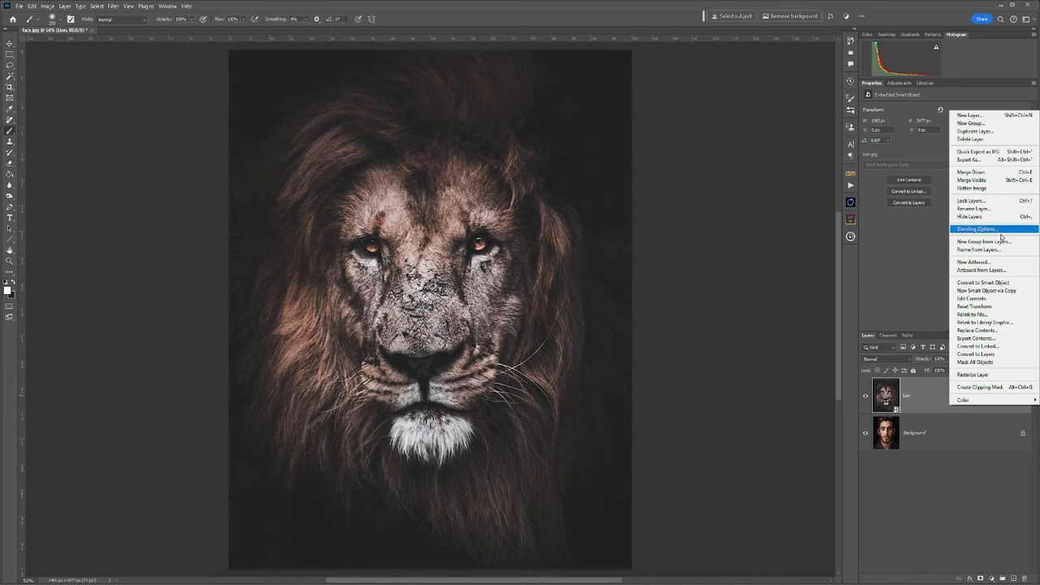
{"action": "left_click", "coordinate": [986, 375]}
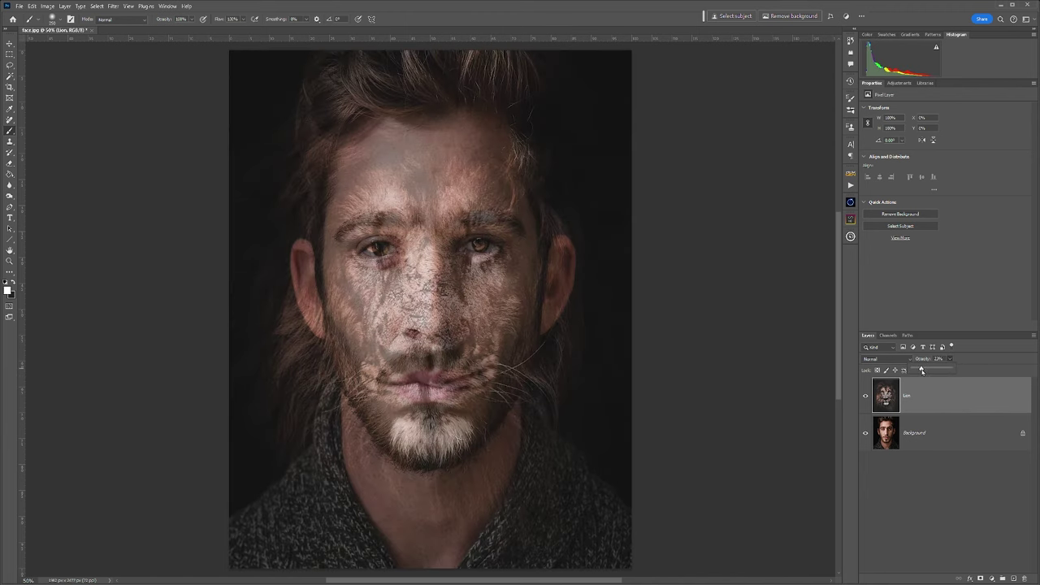
Check the lion's alignment with the portrait by varying its opacity, restore it to 100%, and add a black hide-all mask.
{"action": "left_click_drag", "start_coordinate": [925, 371], "coordinate": [933, 372]}
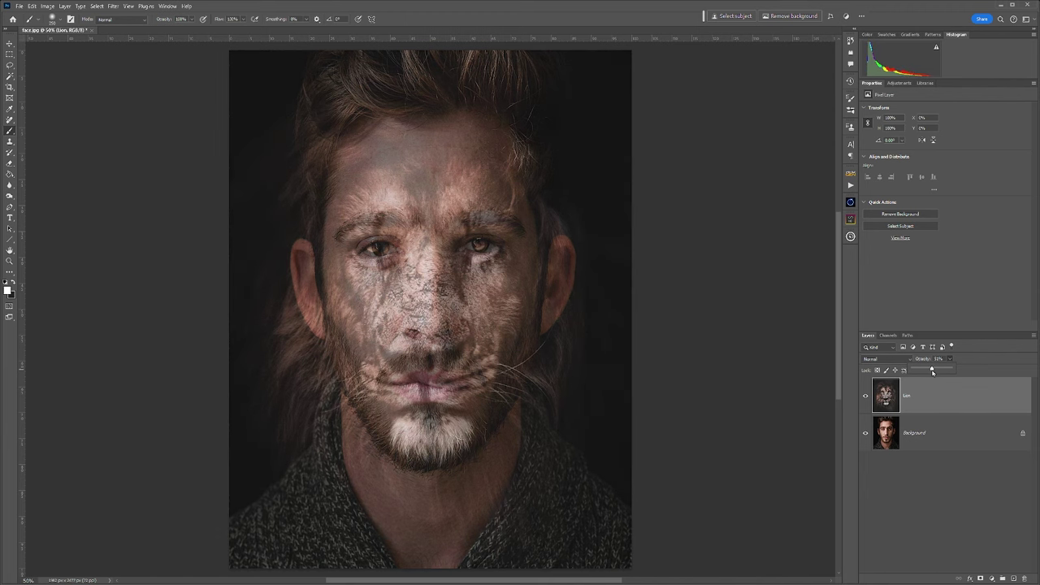
{"action": "left_click", "coordinate": [969, 398]}
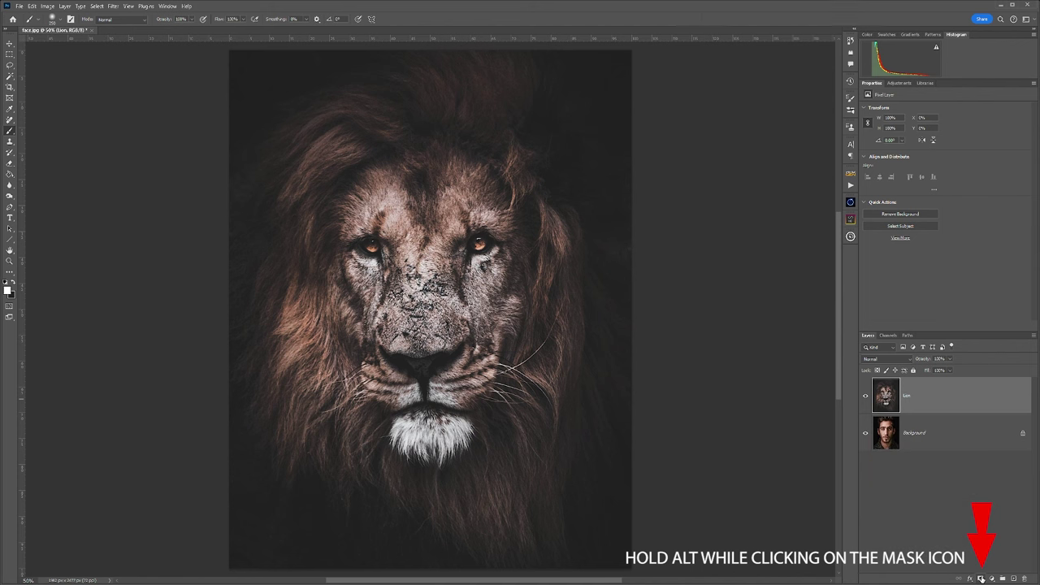
{"action": "left_click", "coordinate": [982, 579], "text": "alt"}
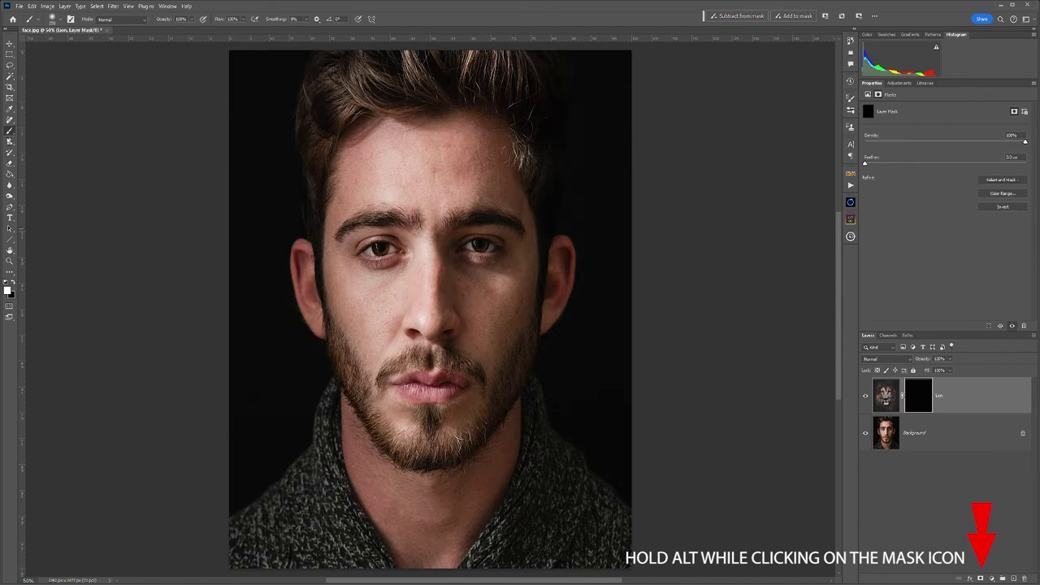
Set up a Soft Round brush with 0% hardness, 62% opacity and a white foreground colour.
{"action": "left_click", "coordinate": [60, 18]}
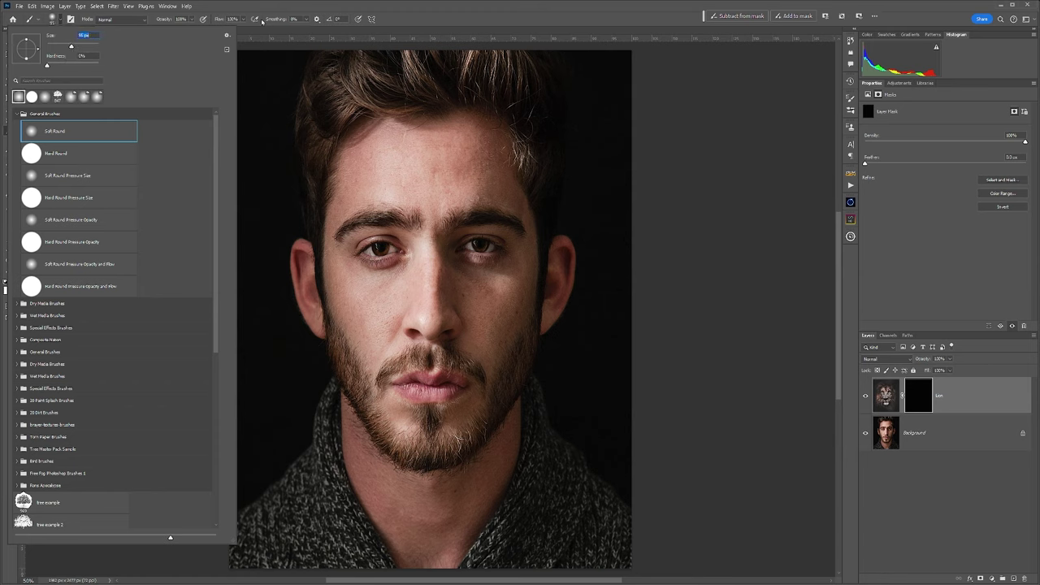
{"action": "left_click", "coordinate": [230, 6]}
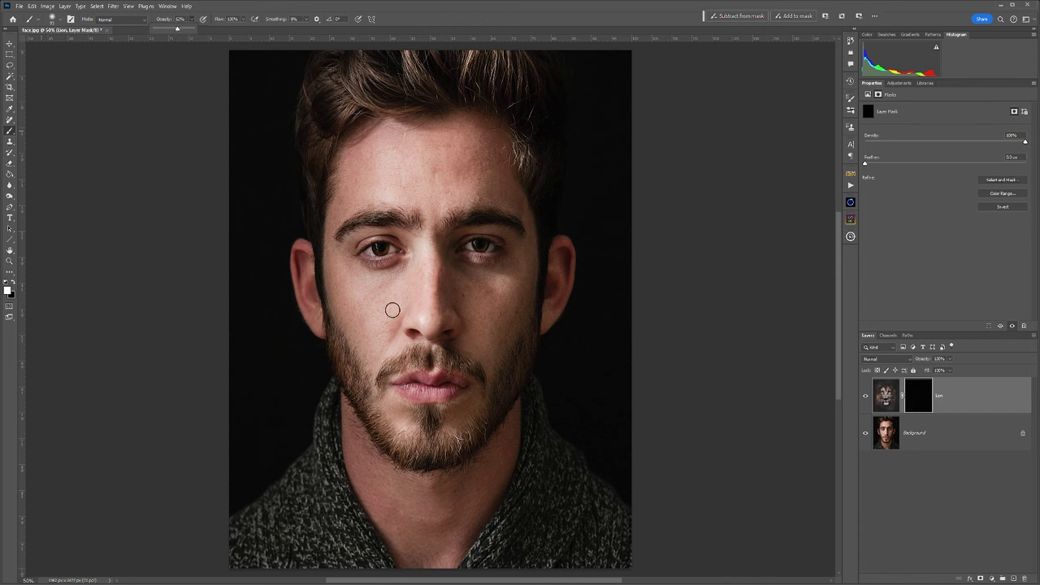
{"action": "left_click", "coordinate": [7, 289]}
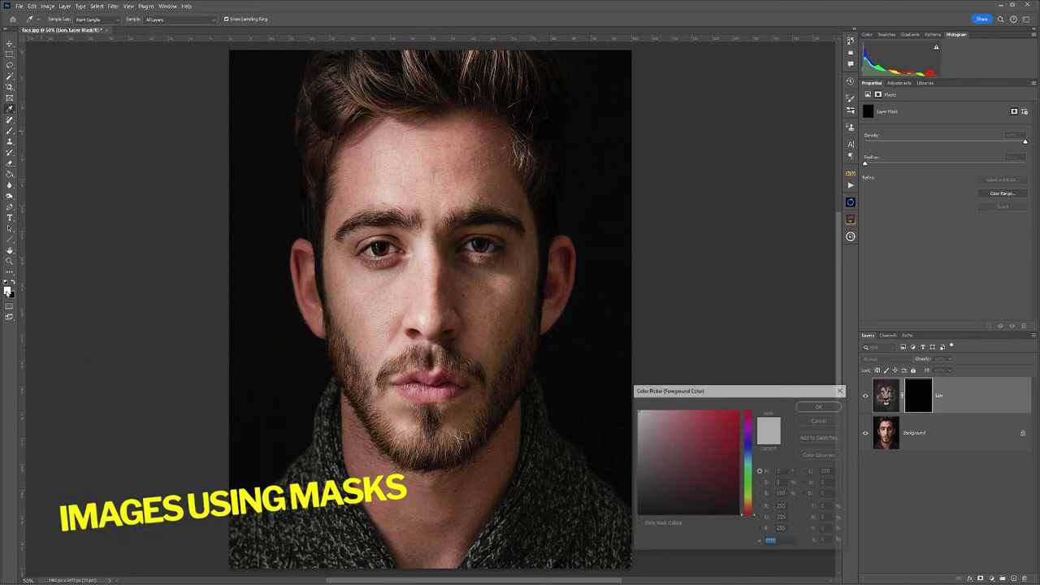
{"action": "left_click", "coordinate": [819, 406]}
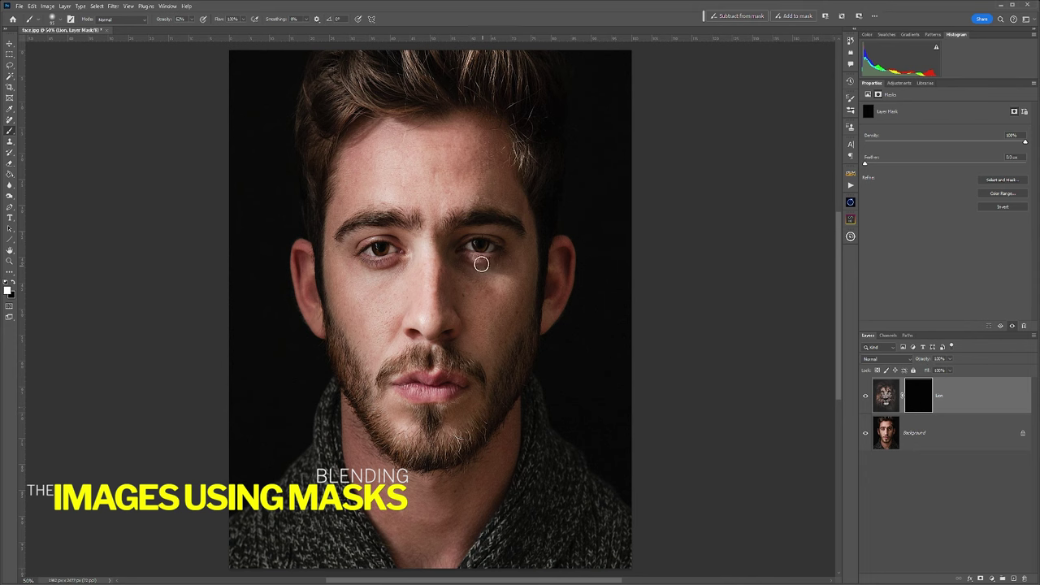
Paint white on the Lion layer's mask to reveal the lion's eyes, inner mane, muzzle whiskers and white chin fur.
{"action": "mouse_move", "coordinate": [389, 244]}
{"action": "left_mouse_down"}
{"action": "mouse_move", "coordinate": [376, 249]}
{"action": "mouse_move", "coordinate": [407, 226]}
{"action": "mouse_move", "coordinate": [318, 237]}
{"action": "mouse_move", "coordinate": [349, 292]}
{"action": "mouse_move", "coordinate": [336, 390]}
{"action": "mouse_move", "coordinate": [357, 423]}
{"action": "mouse_move", "coordinate": [368, 387]}
{"action": "mouse_move", "coordinate": [358, 325]}
{"action": "mouse_move", "coordinate": [386, 403]}
{"action": "mouse_move", "coordinate": [382, 471]}
{"action": "mouse_move", "coordinate": [470, 438]}
{"action": "mouse_move", "coordinate": [546, 278]}
{"action": "mouse_move", "coordinate": [537, 393]}
{"action": "mouse_move", "coordinate": [476, 415]}
{"action": "mouse_move", "coordinate": [493, 379]}
{"action": "mouse_move", "coordinate": [495, 230]}
{"action": "mouse_move", "coordinate": [528, 243]}
{"action": "mouse_move", "coordinate": [534, 346]}
{"action": "mouse_move", "coordinate": [318, 174]}
{"action": "mouse_move", "coordinate": [346, 81]}
{"action": "mouse_move", "coordinate": [303, 431]}
{"action": "left_mouse_up"}
{"action": "mouse_move", "coordinate": [456, 240]}
{"action": "left_mouse_down"}
{"action": "mouse_move", "coordinate": [500, 268]}
{"action": "mouse_move", "coordinate": [462, 262]}
{"action": "left_mouse_up"}
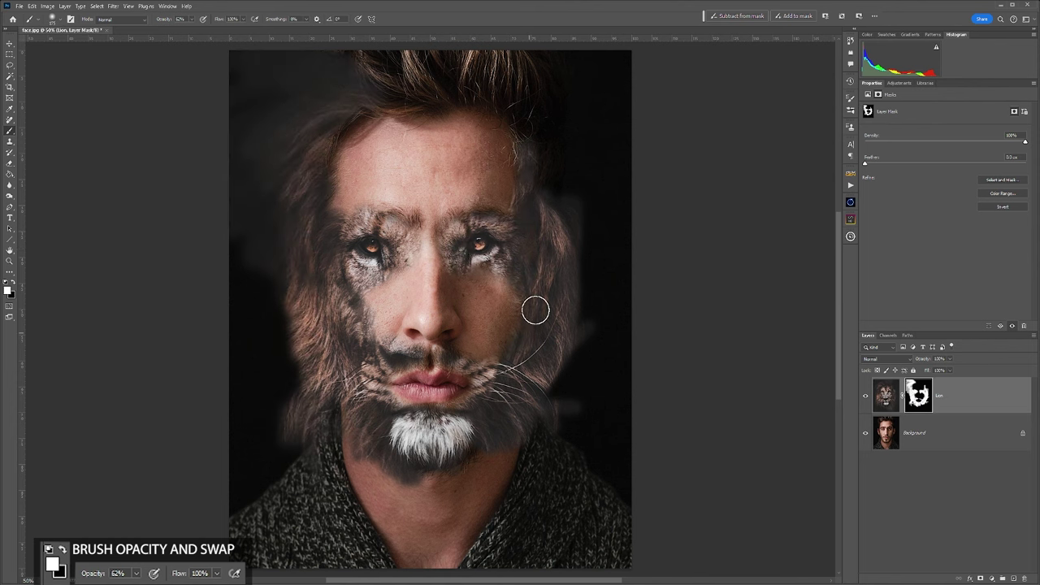
{"action": "left_click_drag", "start_coordinate": [523, 388], "coordinate": [566, 439]}
Reveal the rest of the outer mane and dark surroundings on the mask with an enlarged white brush at 100% opacity.
{"action": "key", "text": "bracketright"}
{"action": "key", "text": "bracketright"}
{"action": "key", "text": "bracketright"}
{"action": "key", "text": "bracketright"}
{"action": "key", "text": "bracketright"}
{"action": "key", "text": "bracketright"}
{"action": "key", "text": "bracketright"}
{"action": "key", "text": "bracketright"}
{"action": "key", "text": "bracketright"}
{"action": "key", "text": "bracketright"}
{"action": "key", "text": "0"}
{"action": "mouse_move", "coordinate": [270, 200]}
{"action": "left_mouse_down"}
{"action": "mouse_move", "coordinate": [680, 542]}
{"action": "mouse_move", "coordinate": [619, 484]}
{"action": "left_mouse_up"}
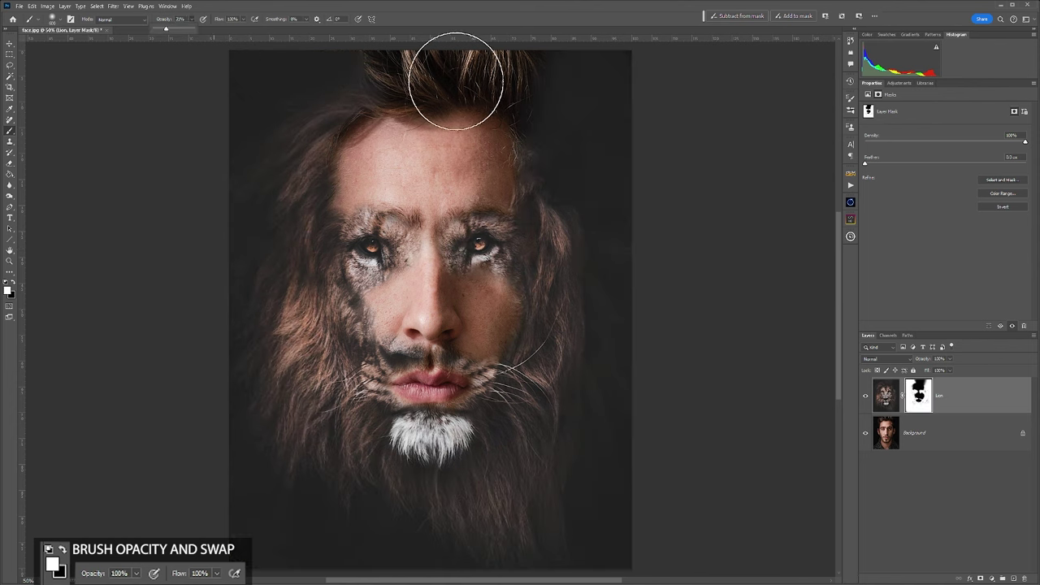
Blend the lion's mane softly over the hair at the top of the head with a smaller, low-opacity white brush.
{"action": "key", "text": "bracketleft"}
{"action": "key", "text": "bracketleft"}
{"action": "key", "text": "bracketleft"}
{"action": "key", "text": "bracketleft"}
{"action": "key", "text": "bracketleft"}
{"action": "key", "text": "bracketleft"}
{"action": "key", "text": "bracketleft"}
{"action": "key", "text": "3"}
{"action": "key", "text": "1"}
{"action": "left_click_drag", "start_coordinate": [509, 86], "coordinate": [406, 86]}
Refine the mask around the cheeks with a smaller brush, painting black to bring back the man's skin beside the nose.
{"action": "scroll", "coordinate": [437, 247], "scroll_direction": "up", "scroll_amount": 12}
{"action": "key", "text": "bracketleft"}
{"action": "key", "text": "bracketleft"}
{"action": "key", "text": "bracketleft"}
{"action": "key", "text": "bracketleft"}
{"action": "key", "text": "bracketleft"}
{"action": "key", "text": "bracketleft"}
{"action": "left_click_drag", "start_coordinate": [525, 253], "coordinate": [605, 309]}
{"action": "left_click_drag", "start_coordinate": [244, 342], "coordinate": [130, 402]}
{"action": "left_click_drag", "start_coordinate": [682, 477], "coordinate": [566, 237]}
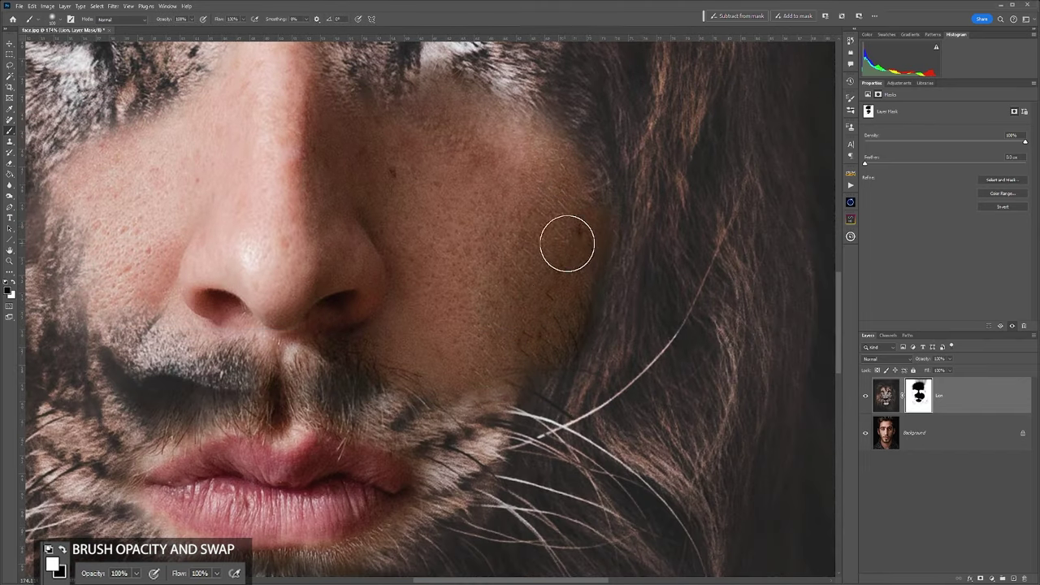
{"action": "key", "text": "ctrl+0"}
Soften the transition over the moustache and the left cheek by painting on the mask at 27% brush opacity.
{"action": "key", "text": "x"}
{"action": "key", "text": "6"}
{"action": "key", "text": "x"}
{"action": "key", "text": "2"}
{"action": "key", "text": "7"}
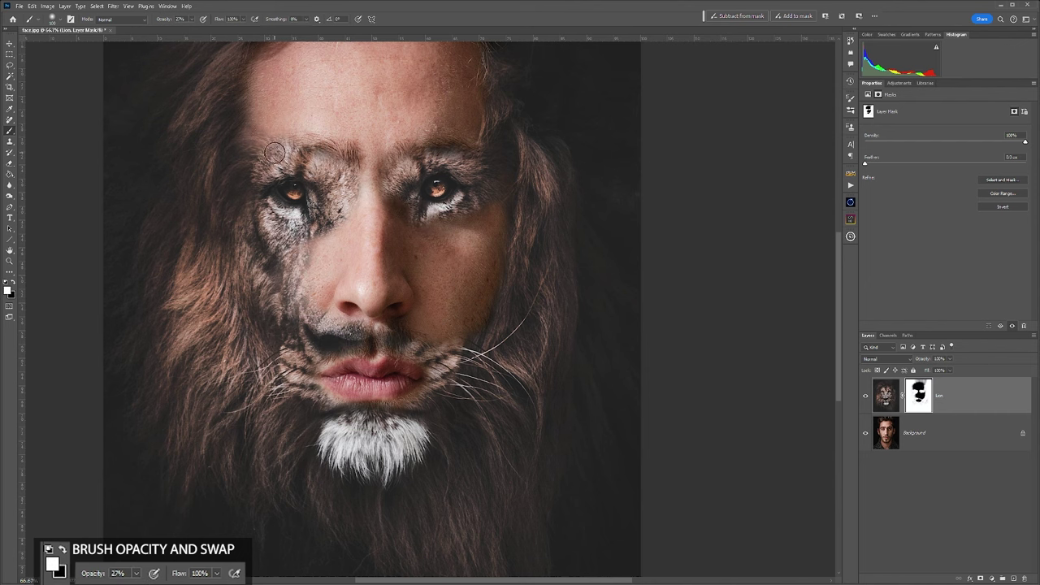
{"action": "key", "text": "x"}
{"action": "key", "text": "x"}
{"action": "mouse_move", "coordinate": [359, 342]}
{"action": "left_mouse_down"}
{"action": "mouse_move", "coordinate": [314, 343]}
{"action": "mouse_move", "coordinate": [304, 329]}
{"action": "mouse_move", "coordinate": [331, 321]}
{"action": "mouse_move", "coordinate": [335, 332]}
{"action": "mouse_move", "coordinate": [295, 347]}
{"action": "mouse_move", "coordinate": [298, 357]}
{"action": "mouse_move", "coordinate": [286, 332]}
{"action": "mouse_move", "coordinate": [312, 337]}
{"action": "left_mouse_up"}
{"action": "key", "text": "x"}
{"action": "key", "text": "x"}
{"action": "key", "text": "x"}
{"action": "key", "text": "bracketleft"}
{"action": "key", "text": "bracketleft"}
{"action": "key", "text": "bracketleft"}
{"action": "key", "text": "bracketleft"}
{"action": "key", "text": "bracketleft"}
{"action": "key", "text": "bracketleft"}
{"action": "key", "text": "x"}
{"action": "mouse_move", "coordinate": [322, 251]}
{"action": "left_mouse_down"}
{"action": "mouse_move", "coordinate": [336, 230]}
{"action": "mouse_move", "coordinate": [301, 284]}
{"action": "mouse_move", "coordinate": [291, 333]}
{"action": "left_mouse_up"}
{"action": "key", "text": "ctrl+minus"}
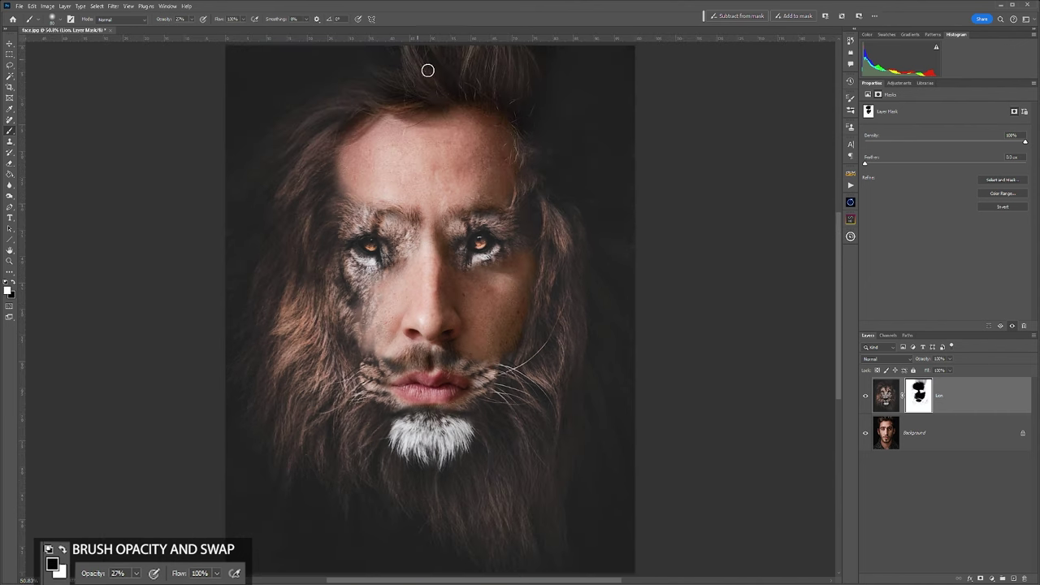
Repaint the lion fur over the moustache and lower cheek, and retouch the mask along the left hairline with a smaller brush.
{"action": "key", "text": "x"}
{"action": "mouse_move", "coordinate": [365, 348]}
{"action": "left_mouse_down"}
{"action": "mouse_move", "coordinate": [374, 327]}
{"action": "mouse_move", "coordinate": [389, 358]}
{"action": "mouse_move", "coordinate": [412, 361]}
{"action": "left_mouse_up"}
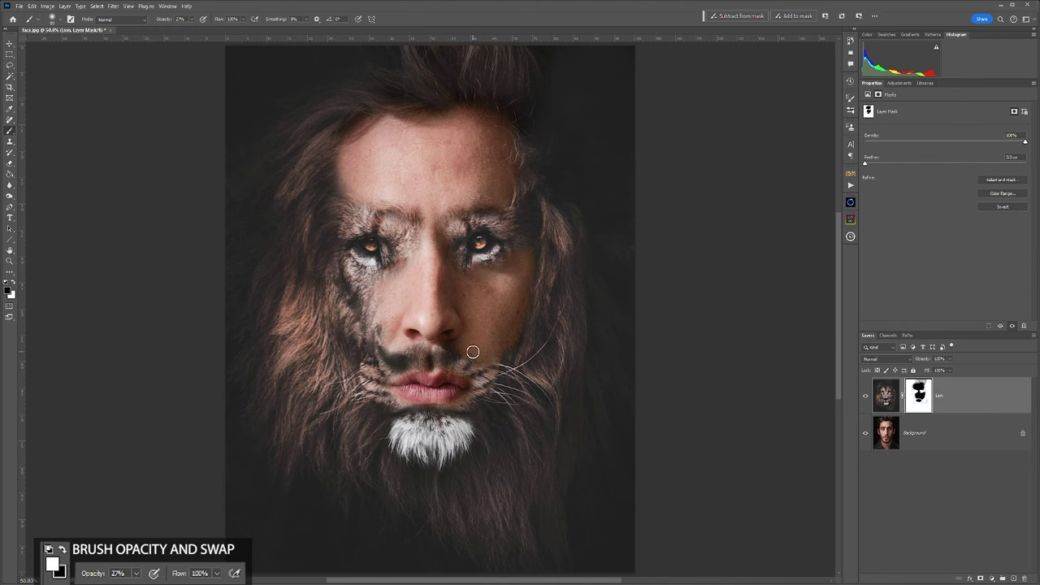
{"action": "key", "text": "x"}
{"action": "left_click_drag", "start_coordinate": [340, 179], "coordinate": [330, 139]}
{"action": "scroll", "coordinate": [439, 401], "scroll_direction": "up", "scroll_amount": 5}
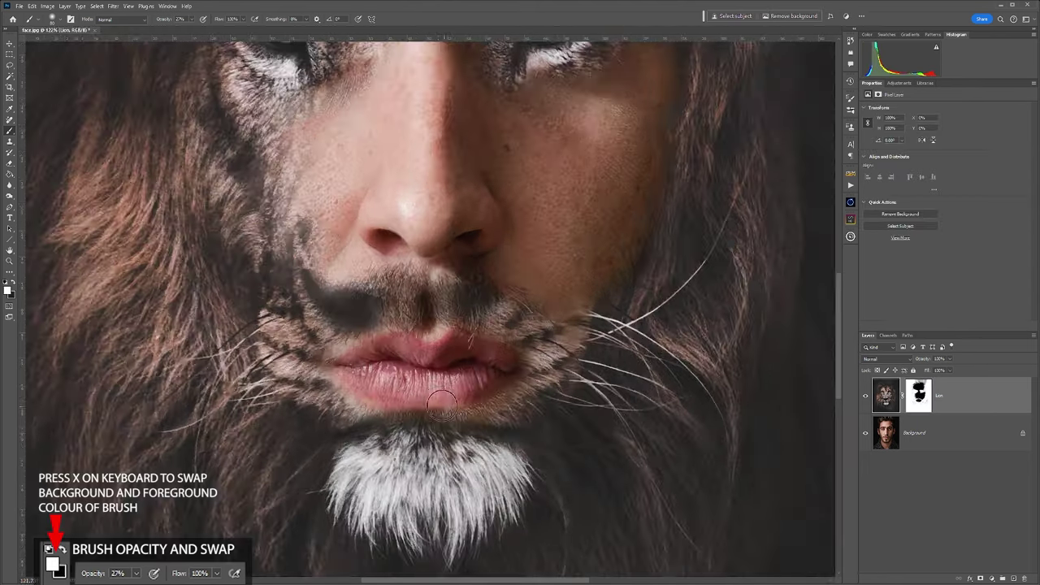
{"action": "key", "text": "bracketleft"}
{"action": "key", "text": "bracketleft"}
{"action": "key", "text": "bracketleft"}
{"action": "key", "text": "bracketleft"}
{"action": "key", "text": "bracketleft"}
{"action": "key", "text": "ctrl+z"}
{"action": "mouse_move", "coordinate": [388, 422]}
{"action": "left_mouse_down"}
{"action": "mouse_move", "coordinate": [360, 438]}
{"action": "mouse_move", "coordinate": [386, 424]}
{"action": "left_mouse_up"}
{"action": "key", "text": "ctrl+0"}
Enlarge the mask brush and set its opacity to 45%.
{"action": "key", "text": "0"}
{"action": "key", "text": "bracketright"}
{"action": "key", "text": "bracketright"}
{"action": "key", "text": "bracketright"}
{"action": "key", "text": "bracketright"}
{"action": "key", "text": "bracketright"}
{"action": "key", "text": "bracketright"}
{"action": "key", "text": "bracketright"}
{"action": "key", "text": "bracketright"}
{"action": "key", "text": "bracketright"}
{"action": "key", "text": "bracketright"}
{"action": "key", "text": "bracketright"}
{"action": "key", "text": "bracketright"}
{"action": "key", "text": "bracketright"}
{"action": "key", "text": "bracketright"}
{"action": "key", "text": "bracketright"}
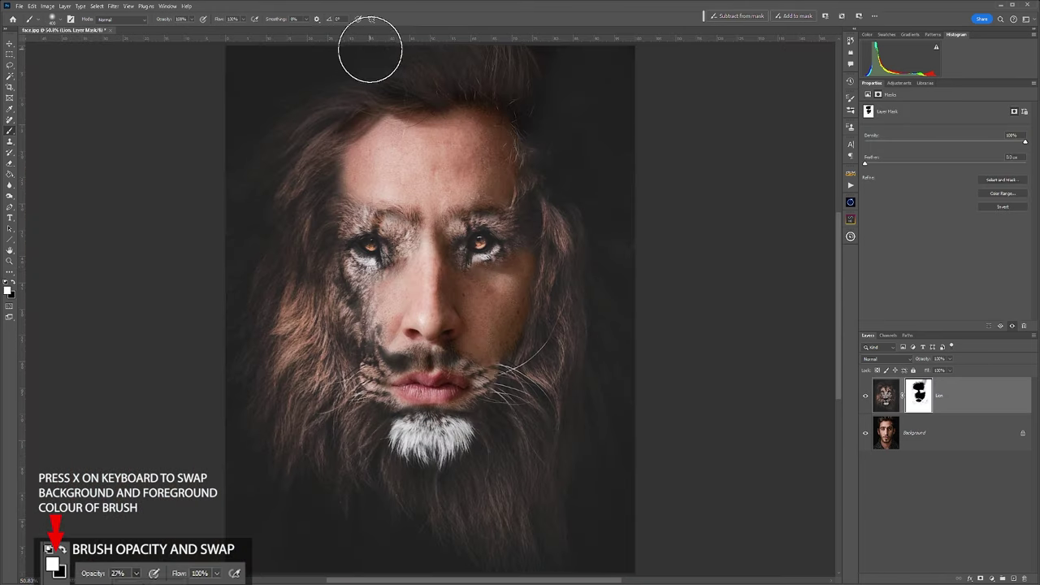
{"action": "key", "text": "4"}
{"action": "key", "text": "5"}
{"action": "key", "text": "ctrl+minus"}
{"action": "key", "text": "ctrl+minus"}
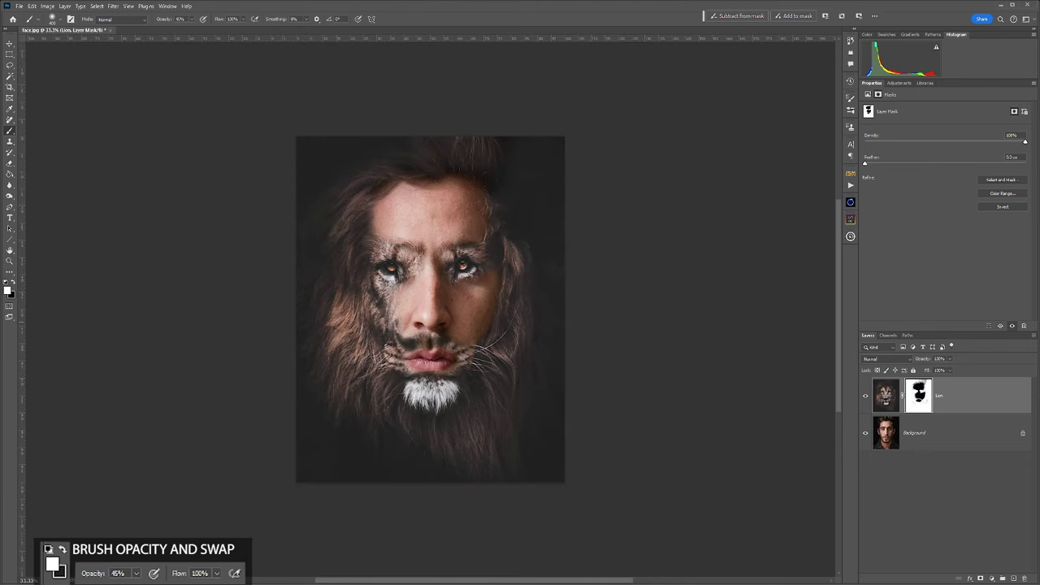
Stamp the visible artwork onto a new layer and put the Lion and unlocked background layers into a hidden group beneath it.
{"action": "key", "text": "ctrl+shift+alt+e"}
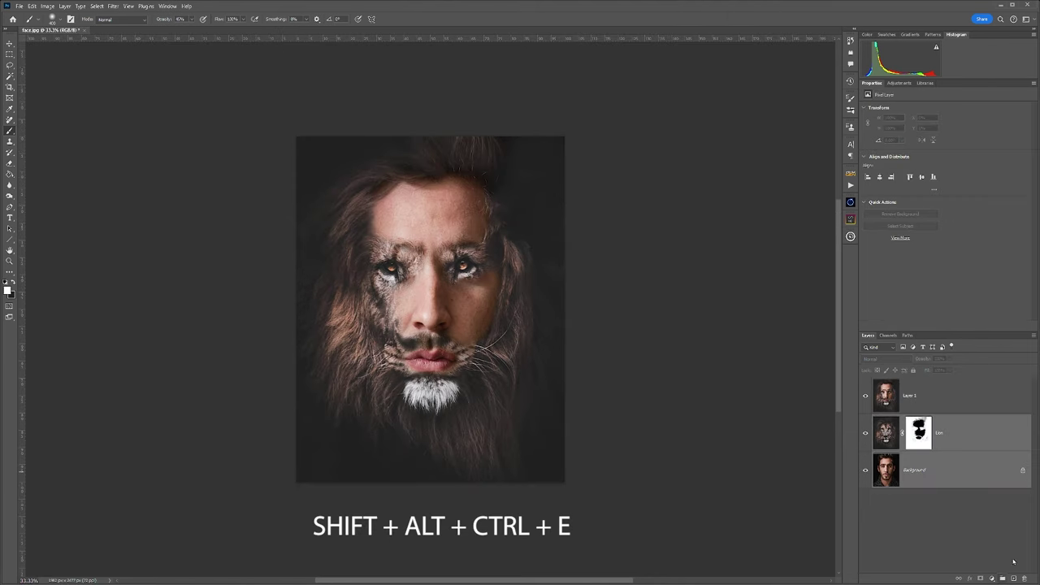
{"action": "left_click", "coordinate": [1023, 472]}
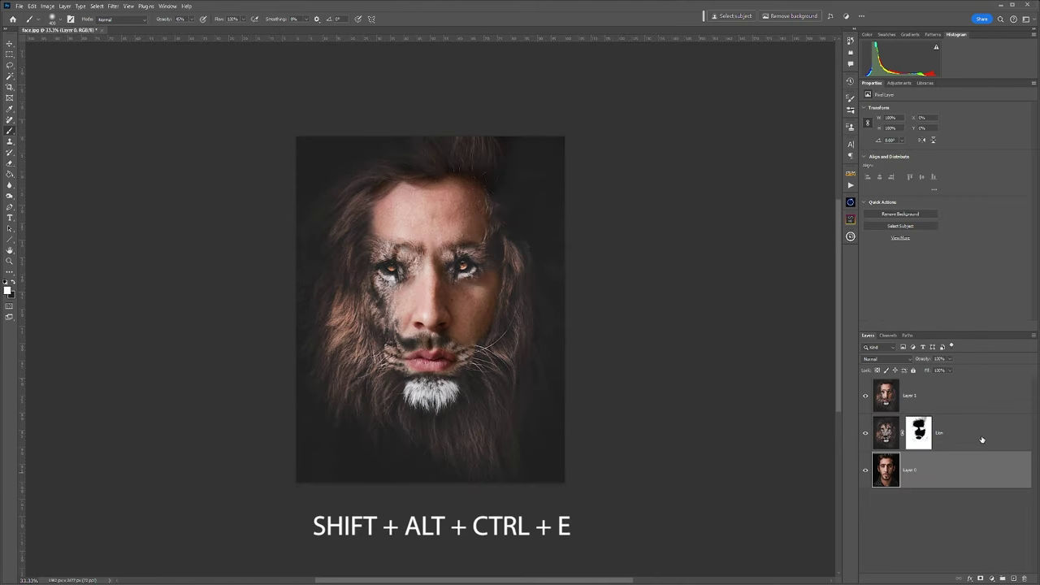
{"action": "left_click", "coordinate": [983, 443], "text": "shift"}
{"action": "left_click", "coordinate": [1003, 579]}
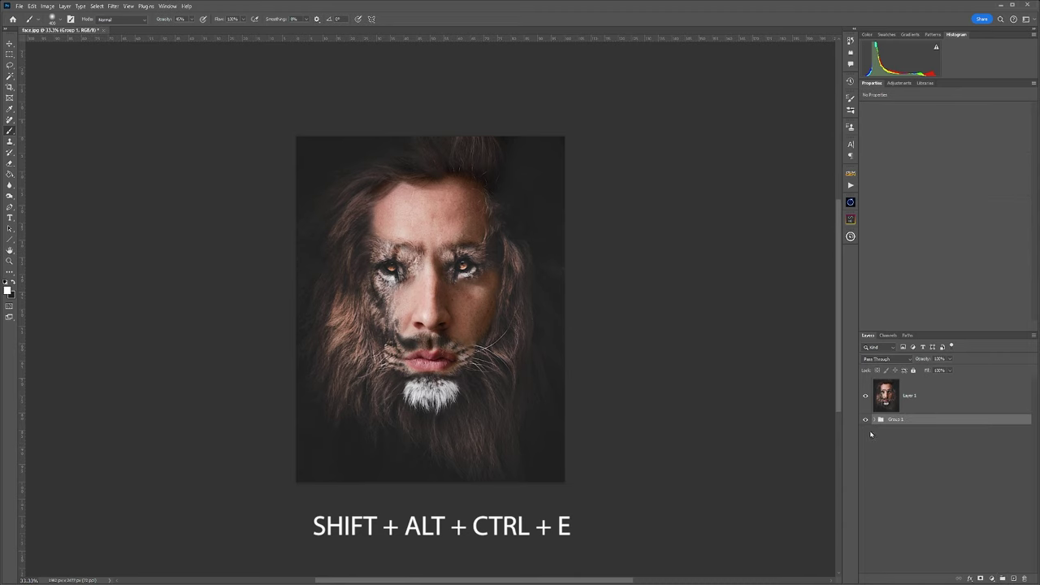
{"action": "left_click", "coordinate": [943, 404]}
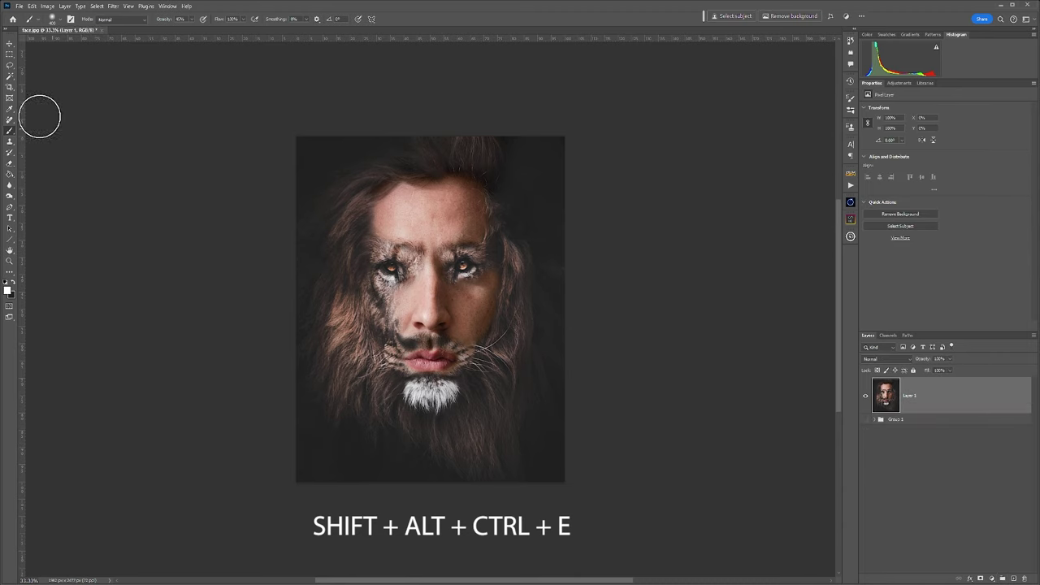
Extend the canvas on both sides with the Crop tool, leaving transparent strips left and right of the blended portrait.
{"action": "left_click", "coordinate": [10, 87]}
{"action": "left_click_drag", "start_coordinate": [566, 305], "coordinate": [615, 297]}
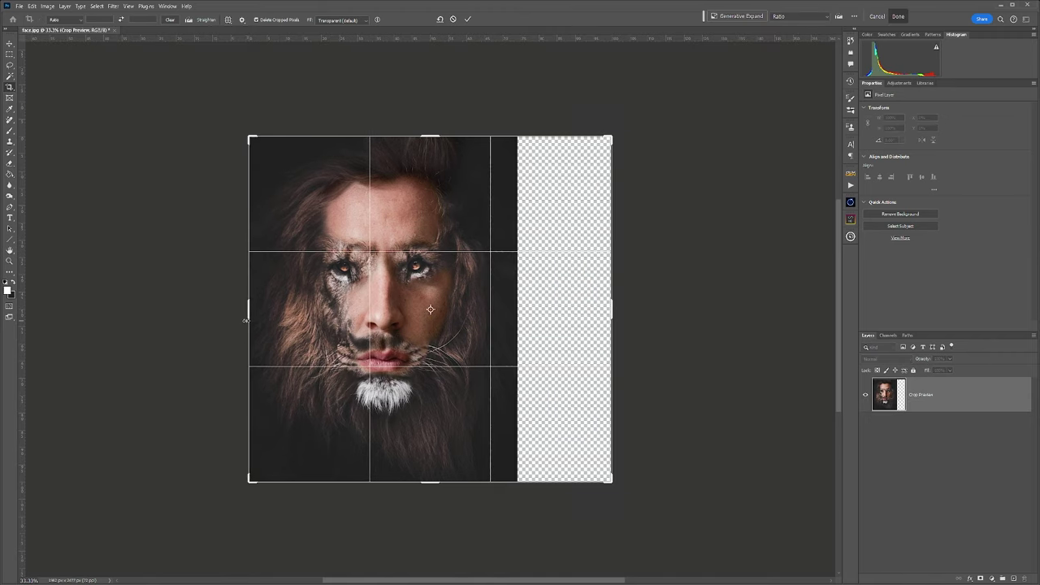
{"action": "left_click_drag", "start_coordinate": [247, 316], "coordinate": [204, 306]}
{"action": "left_click", "coordinate": [469, 20]}
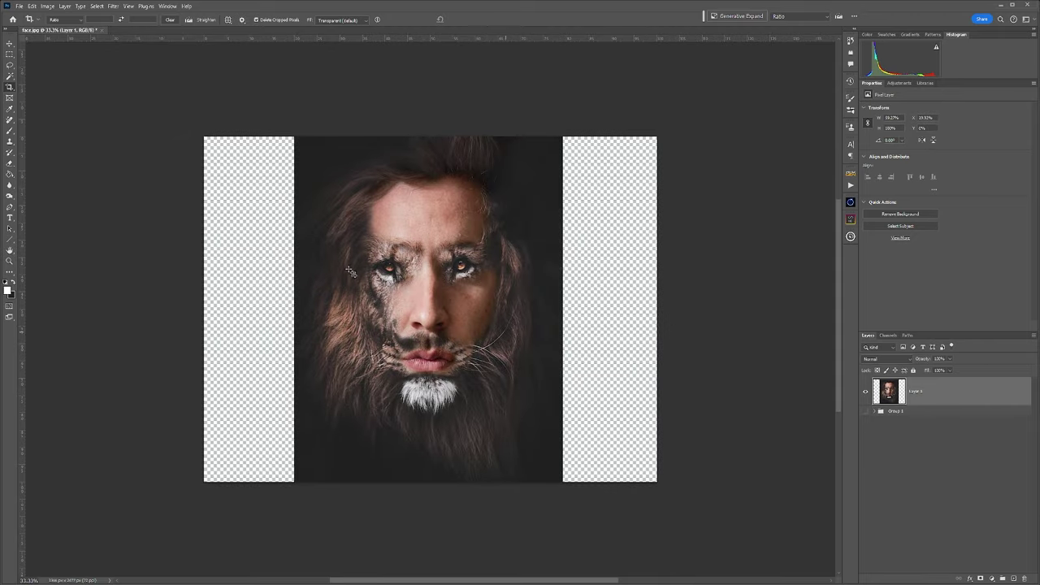
Lasso the empty left strip with the edge of the mane and run Generative Fill without a prompt.
{"action": "left_click", "coordinate": [9, 64]}
{"action": "mouse_move", "coordinate": [330, 123]}
{"action": "left_mouse_down"}
{"action": "mouse_move", "coordinate": [314, 236]}
{"action": "mouse_move", "coordinate": [348, 456]}
{"action": "mouse_move", "coordinate": [196, 96]}
{"action": "mouse_move", "coordinate": [309, 114]}
{"action": "left_mouse_up"}
{"action": "left_click", "coordinate": [732, 18]}
{"action": "left_click", "coordinate": [887, 20]}
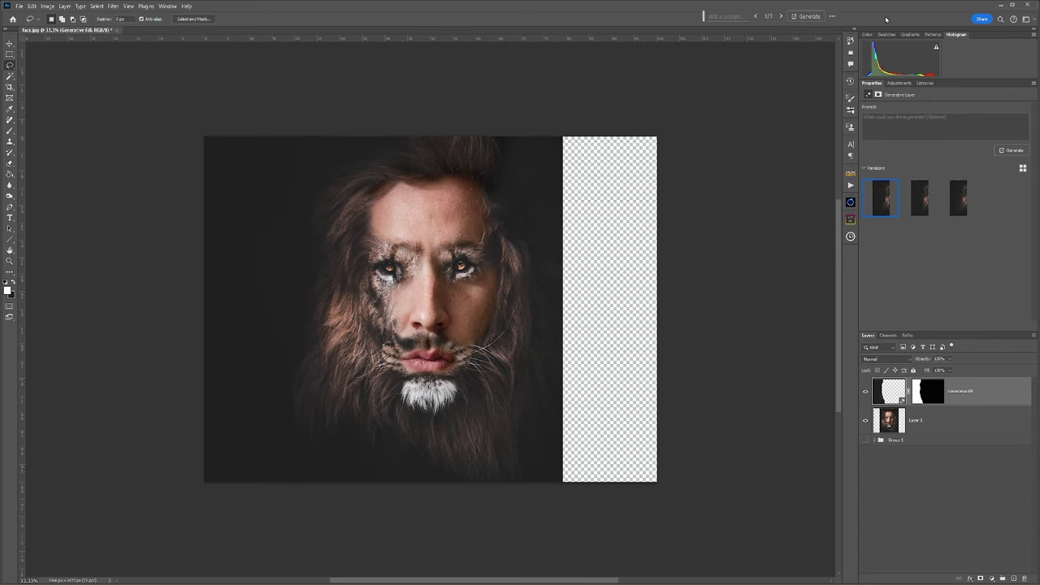
Compare the generated variations for the left side, keep the second one, and merge it down into the portrait layer.
{"action": "left_click", "coordinate": [960, 205]}
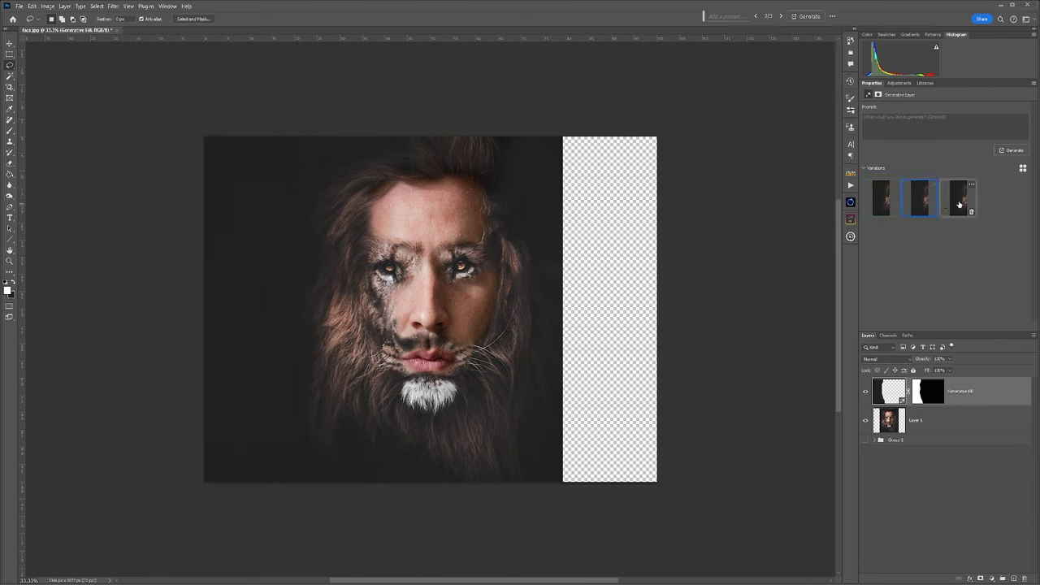
{"action": "left_click", "coordinate": [920, 203]}
{"action": "left_click", "coordinate": [884, 205]}
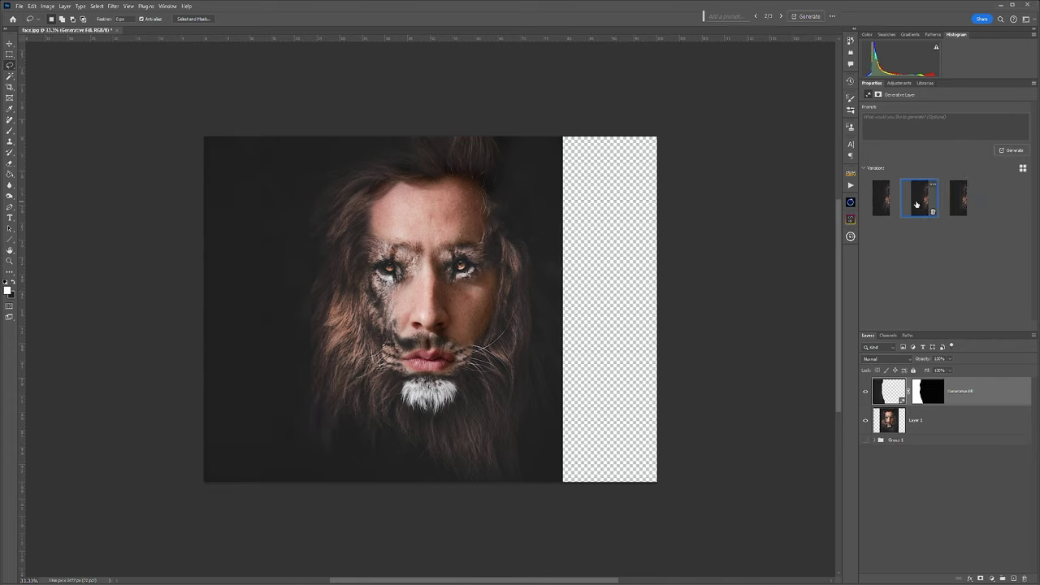
{"action": "key", "text": "ctrl+e"}
Lasso the empty right strip with the edge of the mane and run Generative Fill without a prompt.
{"action": "left_click_drag", "start_coordinate": [499, 131], "coordinate": [531, 198]}
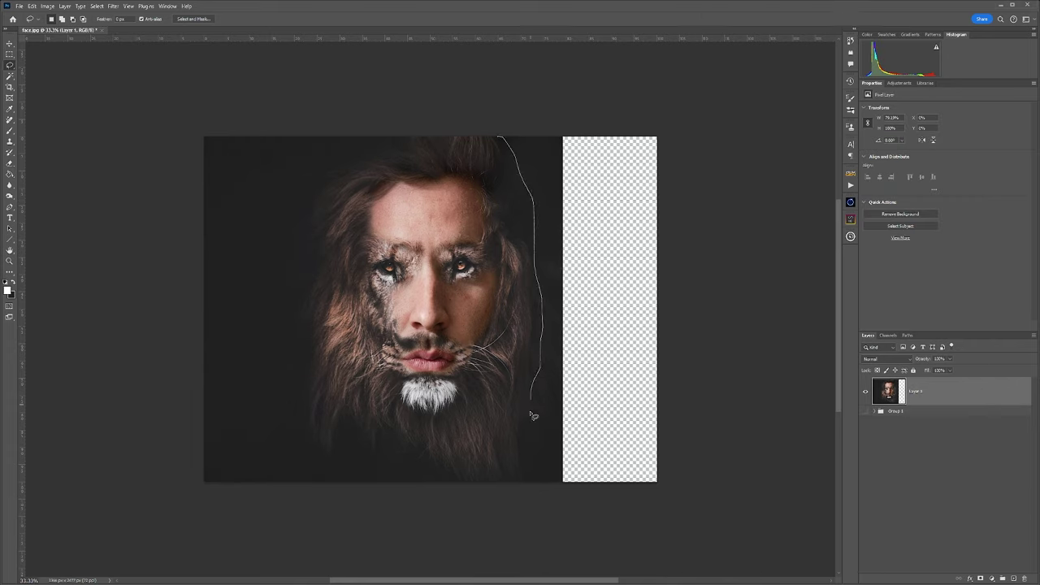
{"action": "left_click_drag", "start_coordinate": [715, 308], "coordinate": [573, 91]}
{"action": "left_click", "coordinate": [734, 17]}
{"action": "left_click", "coordinate": [882, 14]}
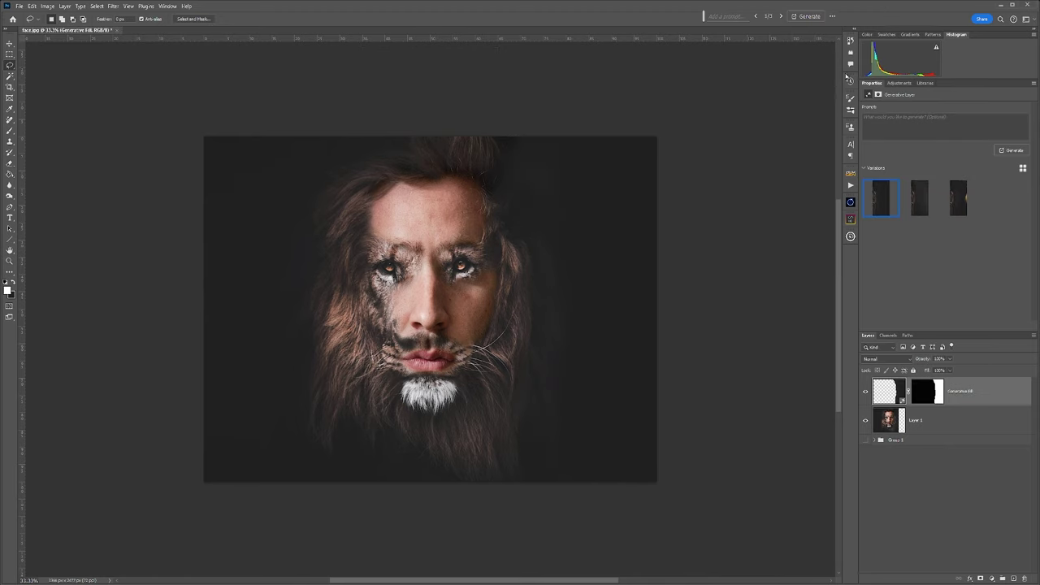
Compare the generated variations for the right side and choose the third one.
{"action": "left_click", "coordinate": [916, 189]}
{"action": "left_click", "coordinate": [955, 198]}
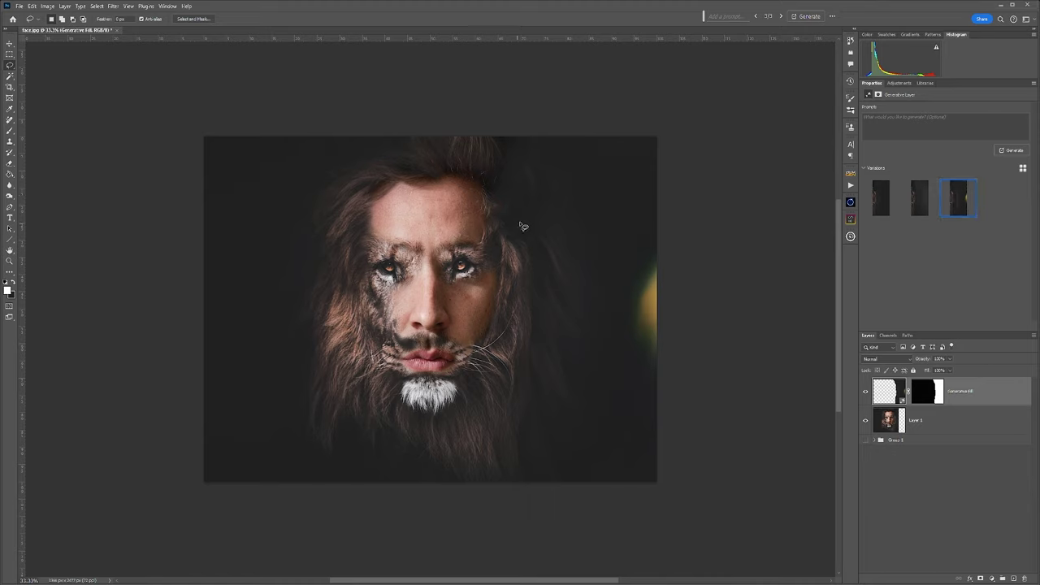
{"action": "left_click", "coordinate": [878, 202]}
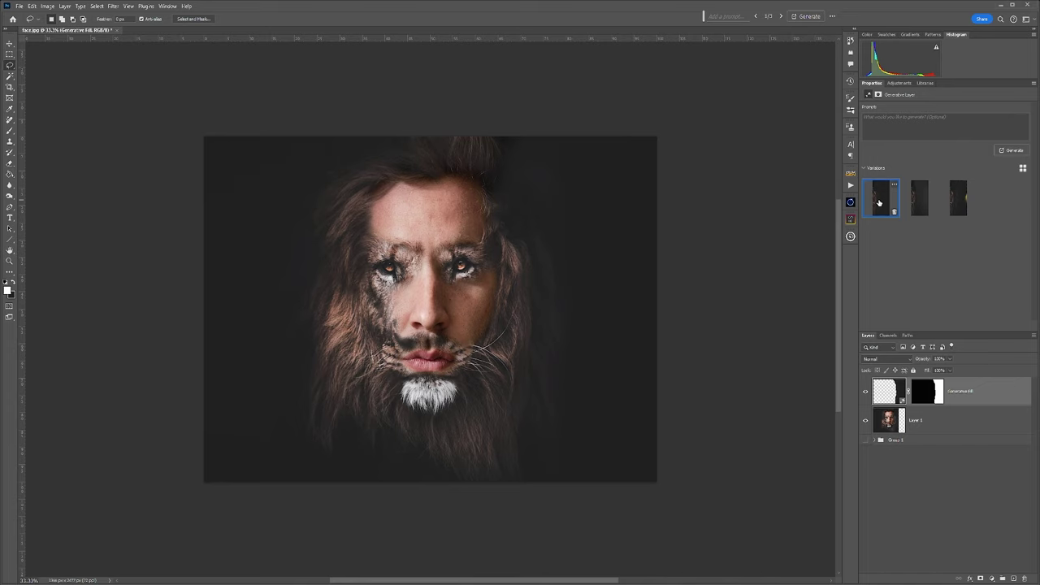
{"action": "left_click", "coordinate": [955, 204]}
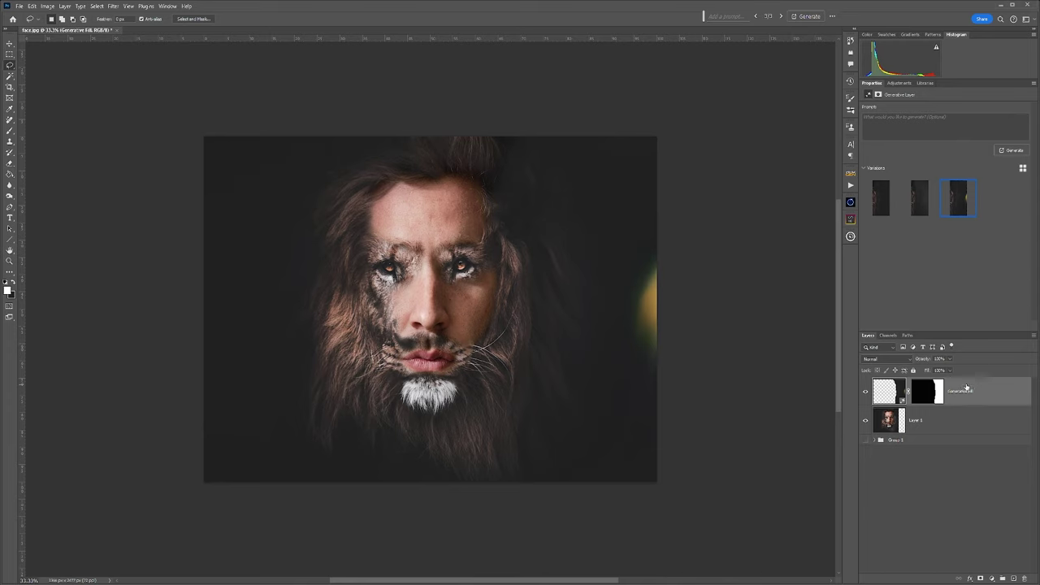
Duplicate the right-side Generative Fill layer and switch the copy to the first variation.
{"action": "key", "text": "ctrl+j"}
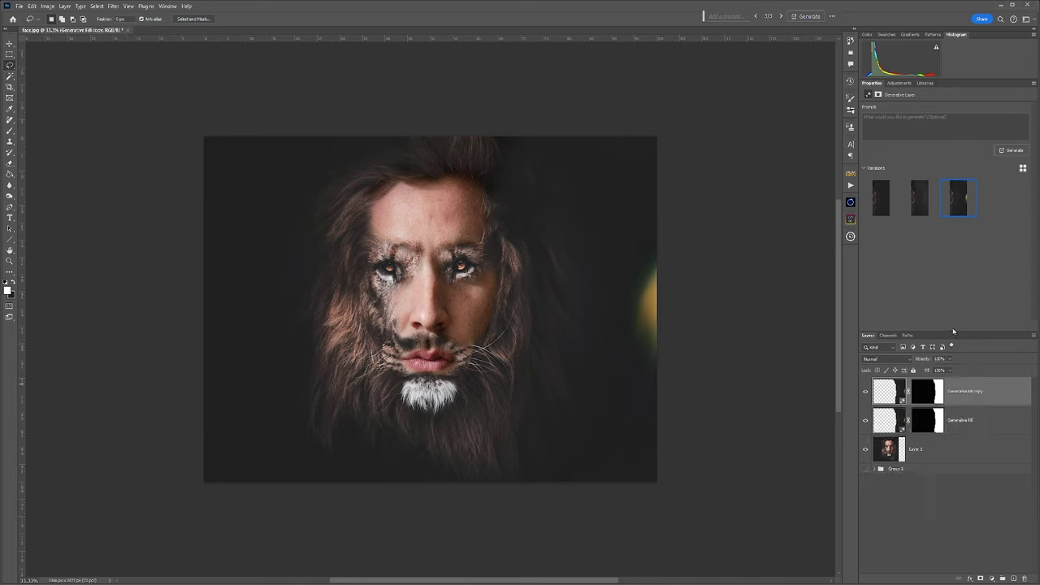
{"action": "left_click", "coordinate": [937, 397]}
{"action": "left_click", "coordinate": [899, 393]}
{"action": "left_click", "coordinate": [880, 211]}
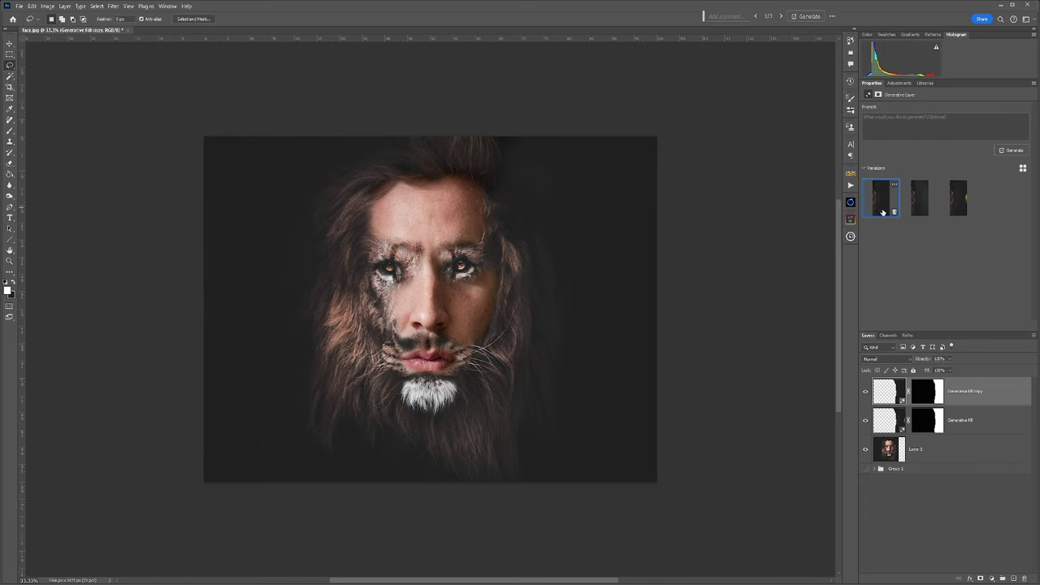
Paint black with the Brush on the Generative Fill copy's mask to blend its seam beside the mane.
{"action": "left_click", "coordinate": [935, 394]}
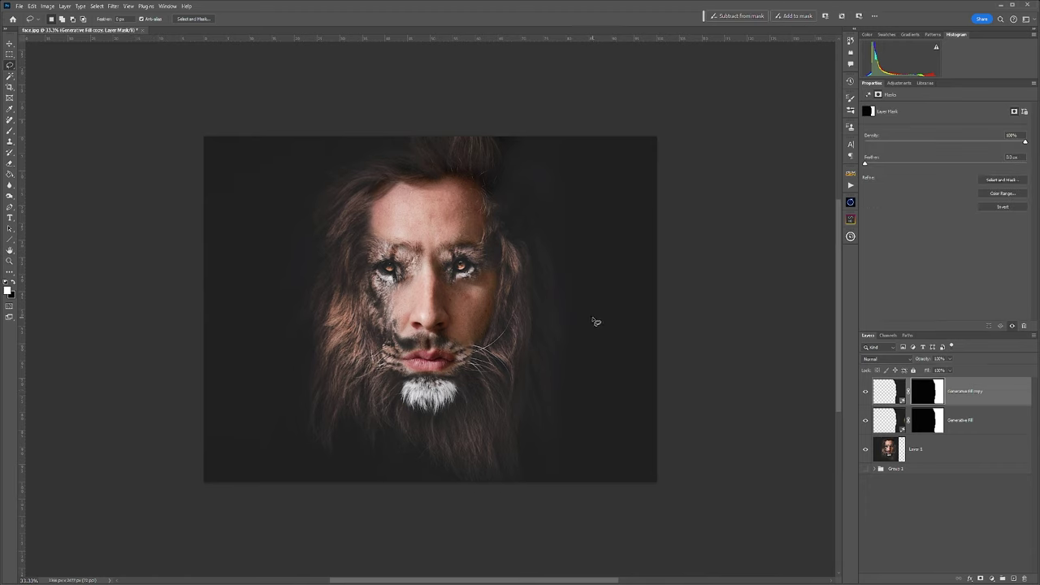
{"action": "key", "text": "b"}
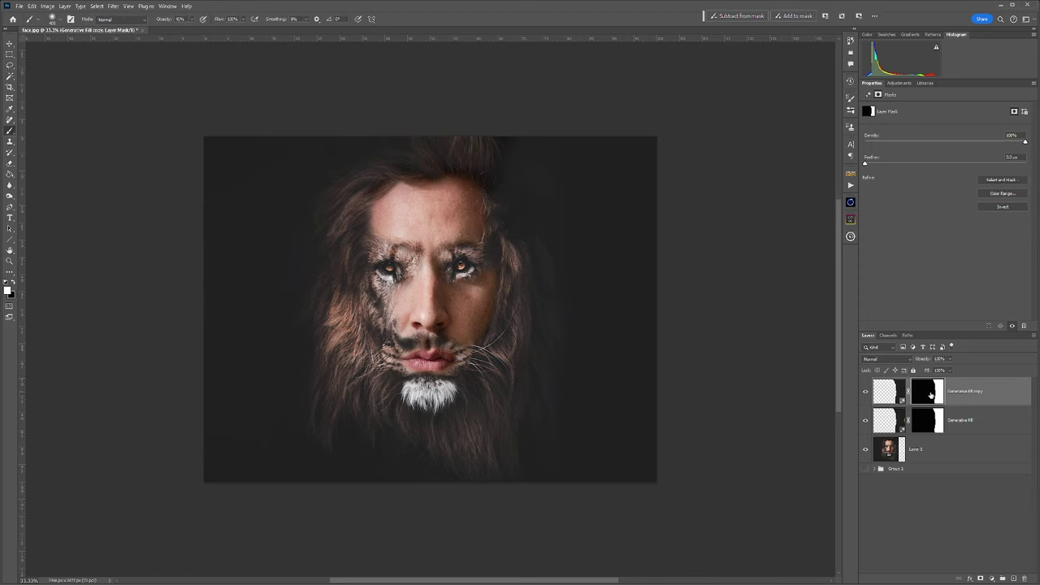
{"action": "key", "text": "x"}
{"action": "mouse_move", "coordinate": [566, 455]}
{"action": "left_mouse_down"}
{"action": "mouse_move", "coordinate": [559, 472]}
{"action": "mouse_move", "coordinate": [562, 295]}
{"action": "mouse_move", "coordinate": [562, 452]}
{"action": "left_mouse_up"}
{"action": "left_click", "coordinate": [193, 19]}
{"action": "left_click_drag", "start_coordinate": [566, 268], "coordinate": [565, 409]}
Merge both right-side Generative Fill layers down into the portrait layer.
{"action": "left_click", "coordinate": [979, 414]}
{"action": "key", "text": "ctrl+e"}
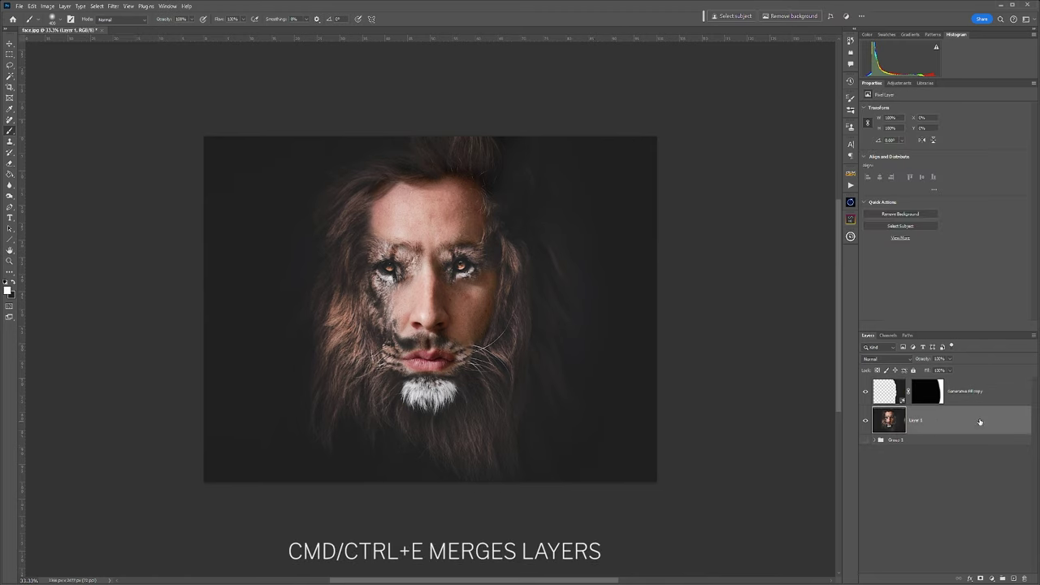
{"action": "left_click", "coordinate": [978, 390]}
{"action": "key", "text": "ctrl+e"}
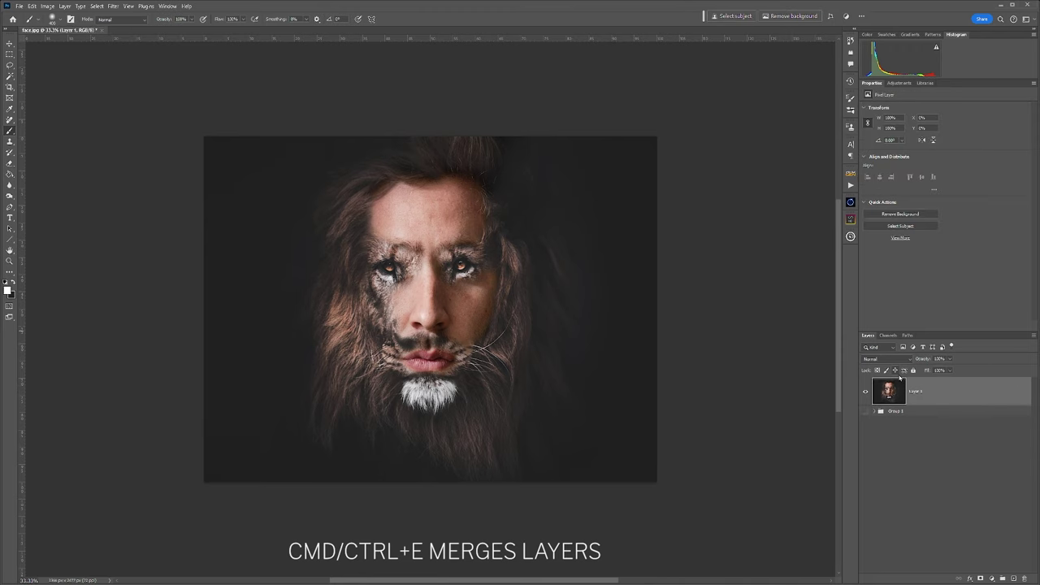
Extend the canvas slightly above the head with the Crop tool.
{"action": "key", "text": "c"}
{"action": "left_click_drag", "start_coordinate": [431, 137], "coordinate": [432, 127]}
{"action": "key", "text": "Return"}
Lasso the empty top strip with the hair's edge, run Generative Fill, choose the second variation and merge it into the portrait layer.
{"action": "key", "text": "l"}
{"action": "mouse_move", "coordinate": [202, 186]}
{"action": "left_mouse_down"}
{"action": "mouse_move", "coordinate": [400, 176]}
{"action": "mouse_move", "coordinate": [197, 115]}
{"action": "left_mouse_up"}
{"action": "left_click", "coordinate": [733, 16]}
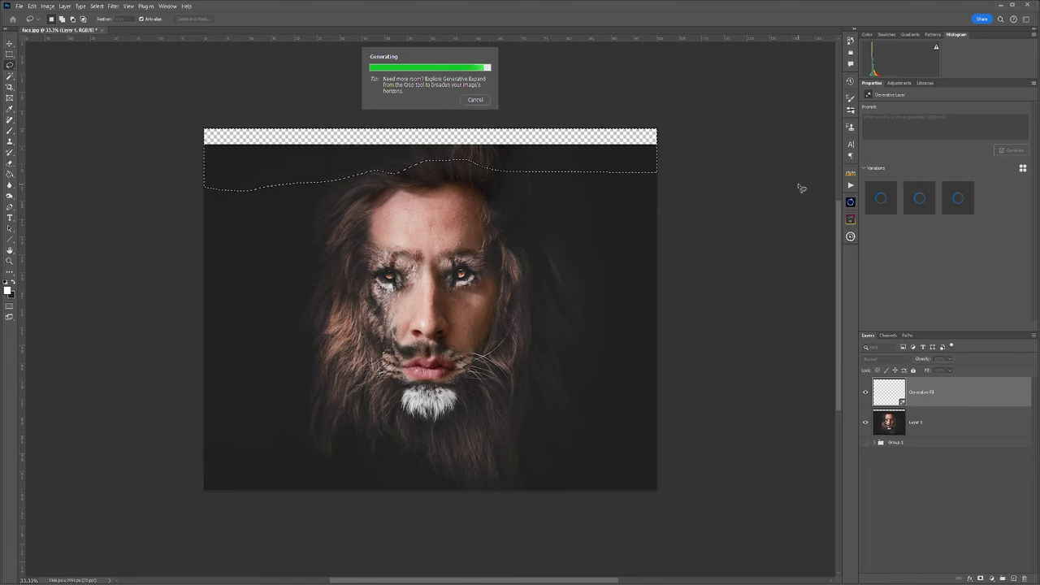
{"action": "left_click", "coordinate": [921, 200]}
{"action": "key", "text": "ctrl+e"}
Lasso the mane on the image's left side, generate "windblown lions mane" and choose the third variation.
{"action": "mouse_move", "coordinate": [302, 164]}
{"action": "left_mouse_down"}
{"action": "mouse_move", "coordinate": [339, 260]}
{"action": "mouse_move", "coordinate": [276, 161]}
{"action": "left_mouse_up"}
{"action": "left_click", "coordinate": [739, 17]}
{"action": "type", "text": "windblown lions mane"}
{"action": "key", "text": "Return"}
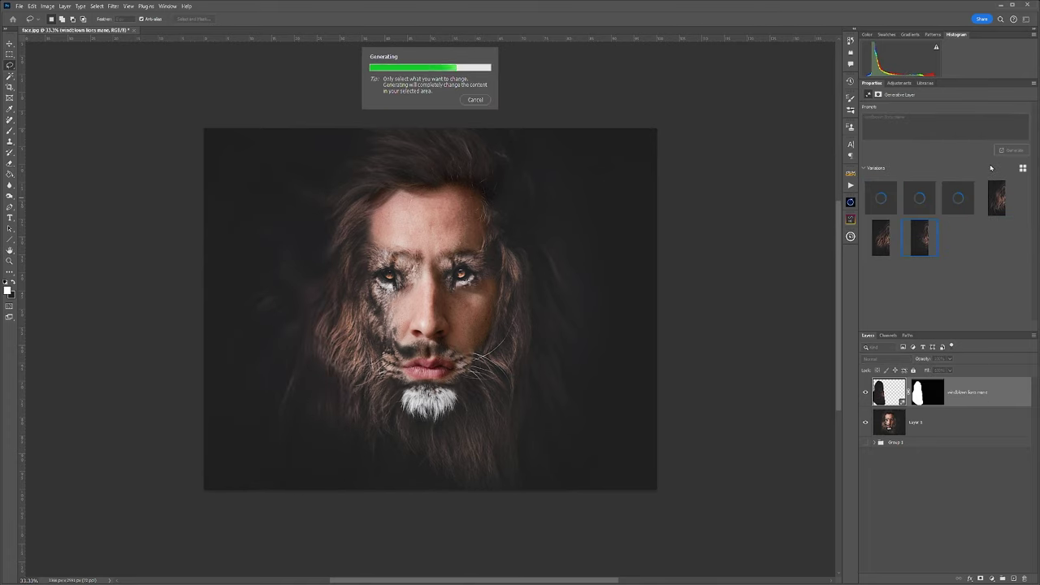
{"action": "left_click", "coordinate": [961, 200]}
Lasso the dark area right of the face, generate "windblown lions mane" there and keep the first variation.
{"action": "left_click_drag", "start_coordinate": [524, 179], "coordinate": [536, 455]}
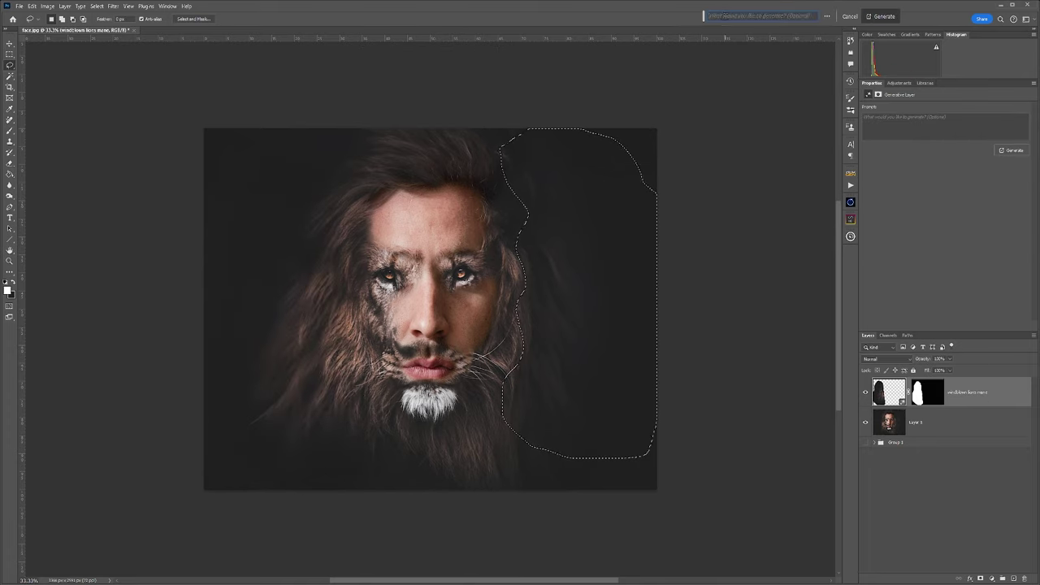
{"action": "left_click", "coordinate": [805, 17]}
{"action": "left_click", "coordinate": [919, 198]}
{"action": "left_click", "coordinate": [887, 188]}
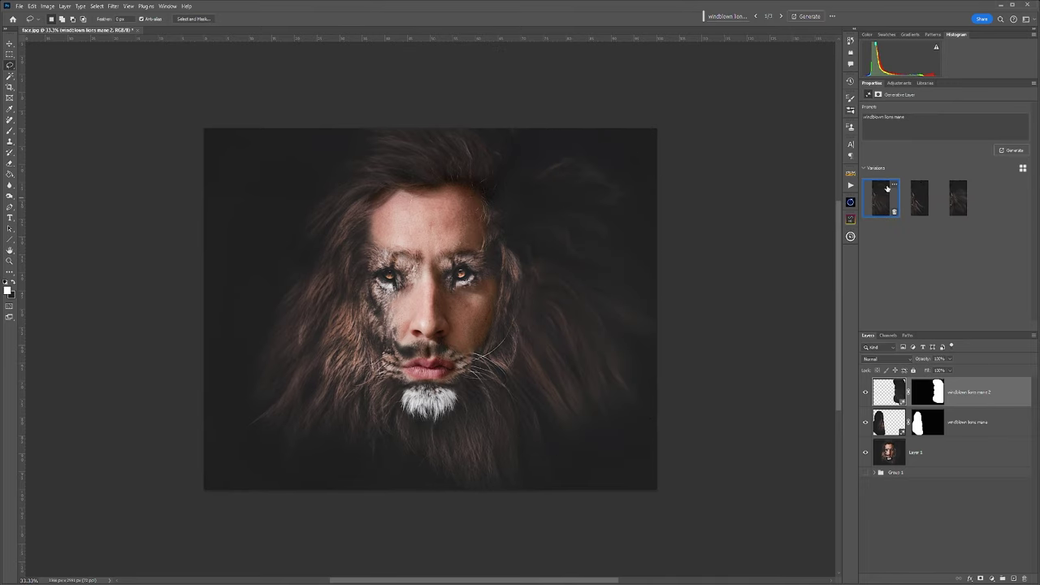
Lasso the upper-left area around the hair and generate "windblown lions mane", using the third variation.
{"action": "left_click_drag", "start_coordinate": [219, 154], "coordinate": [223, 139]}
{"action": "left_click", "coordinate": [727, 18]}
{"action": "key", "text": "Return"}
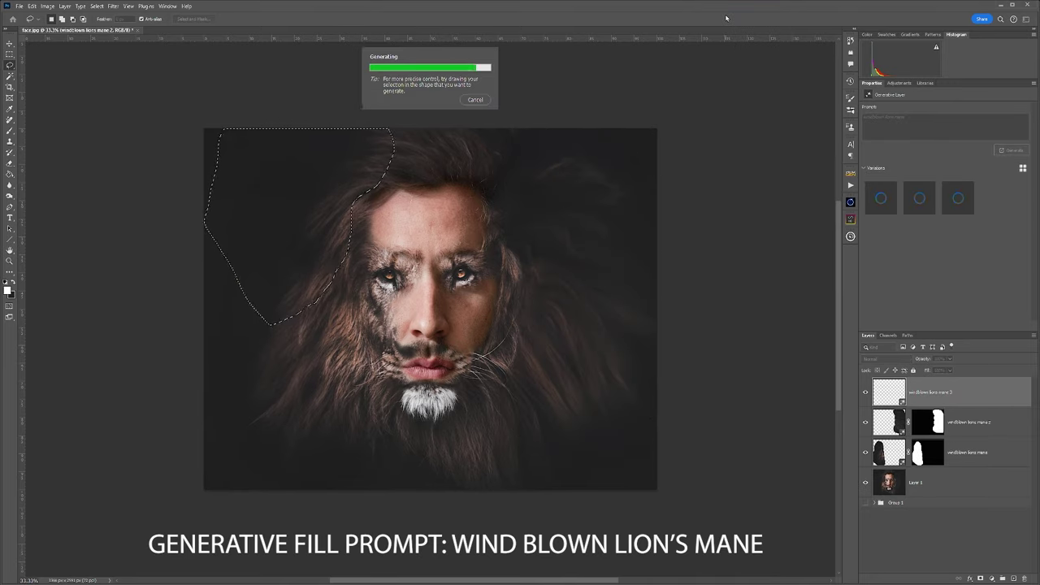
{"action": "type", "text": "windblown lions mane"}
{"action": "key", "text": "Return"}
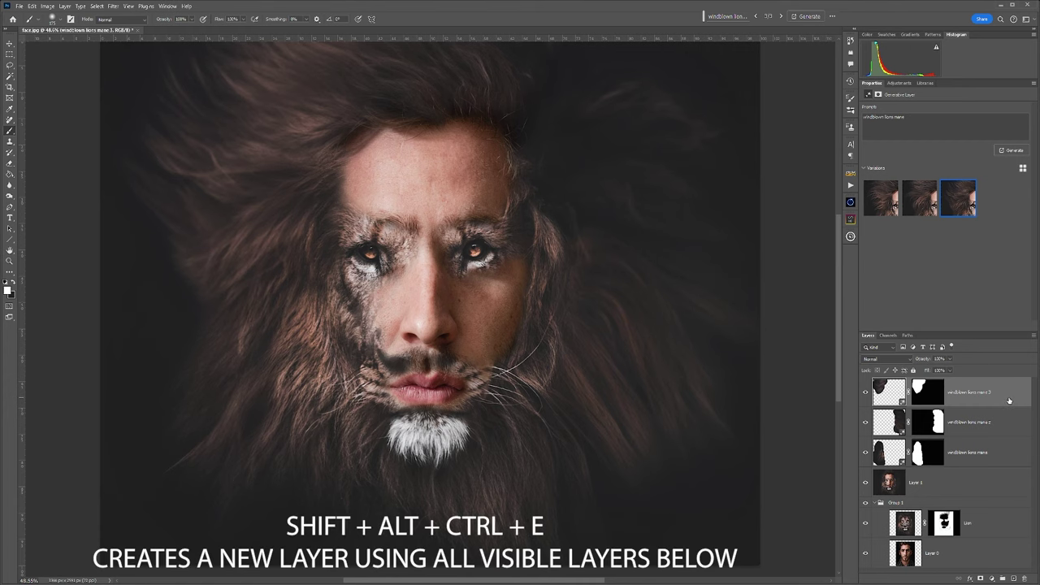
Stamp all visible layers into a new top layer and open it in the Camera Raw Filter.
{"action": "key", "text": "ctrl+alt+shift+e"}
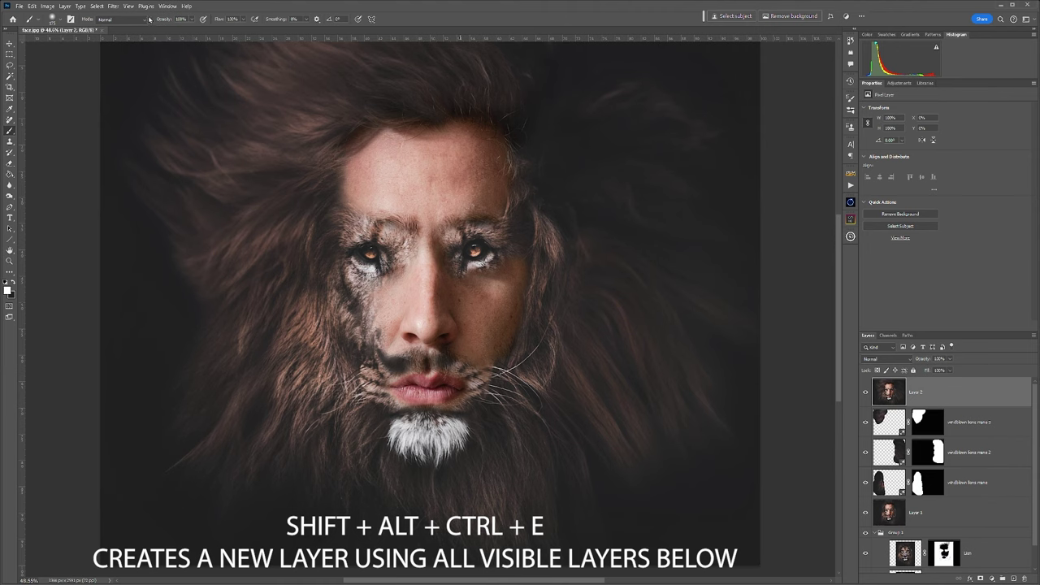
{"action": "left_click", "coordinate": [113, 5]}
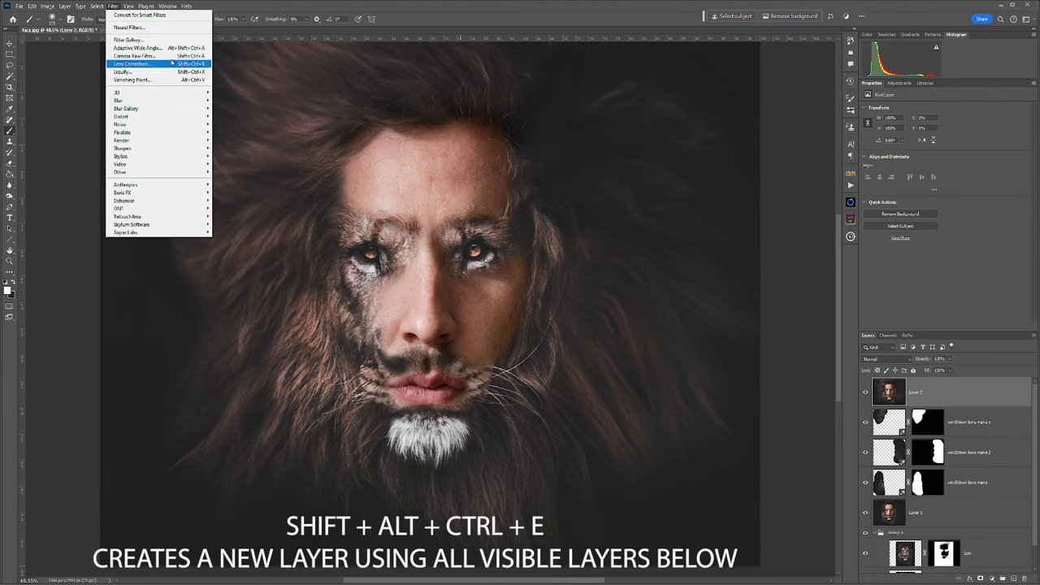
{"action": "left_click", "coordinate": [169, 56]}
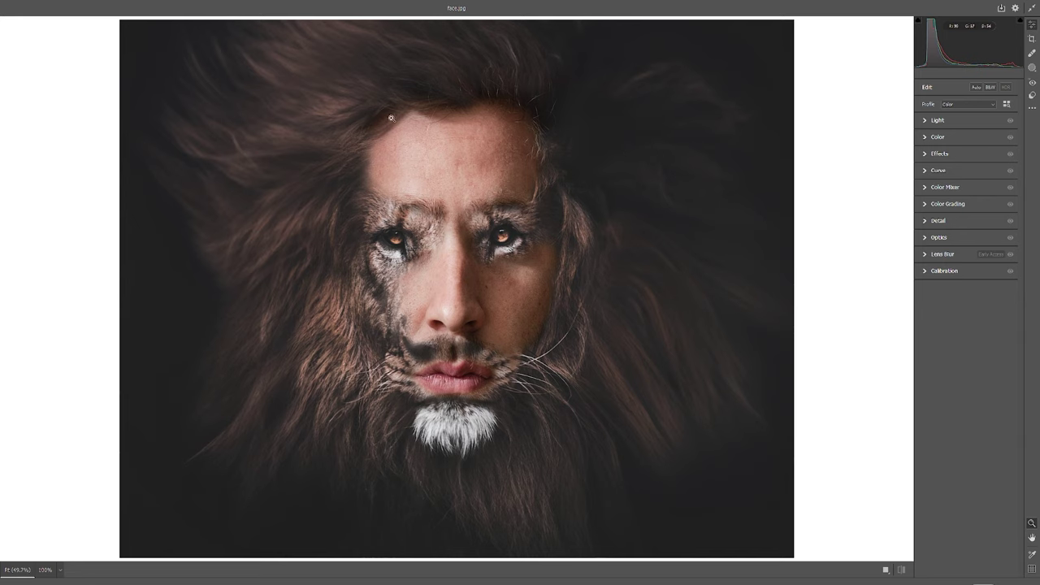
Darken the shadows with the targeted curve adjustment on the dark hair, setting the point to input 20, output 10.
{"action": "left_click", "coordinate": [926, 171]}
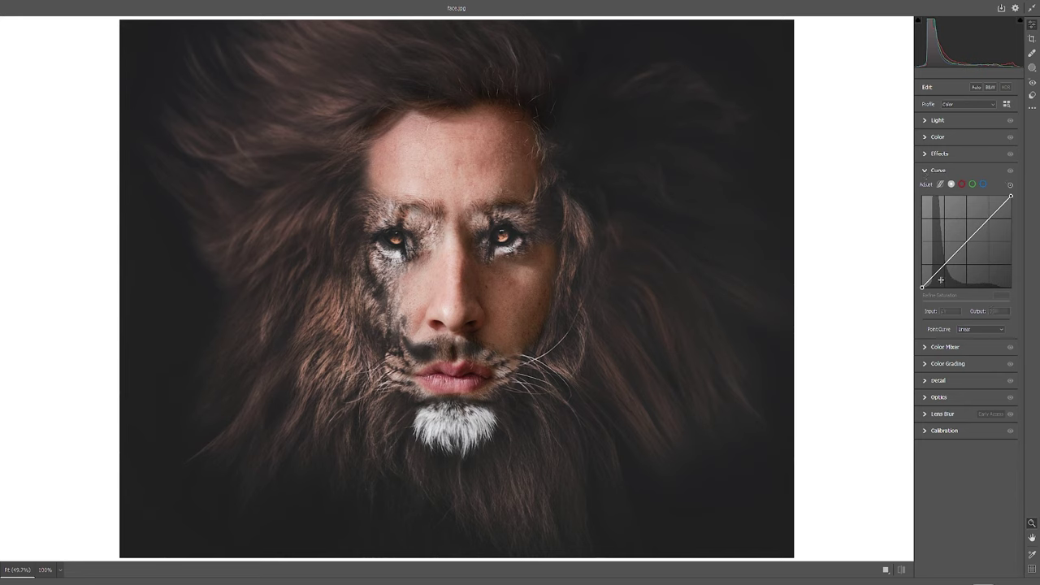
{"action": "left_click", "coordinate": [1010, 185]}
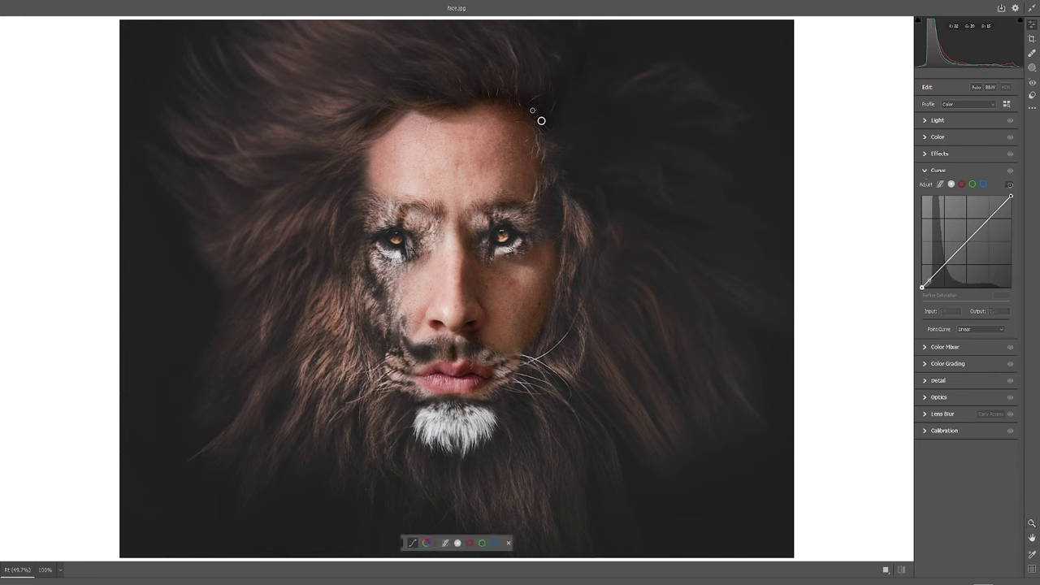
{"action": "left_click", "coordinate": [552, 118]}
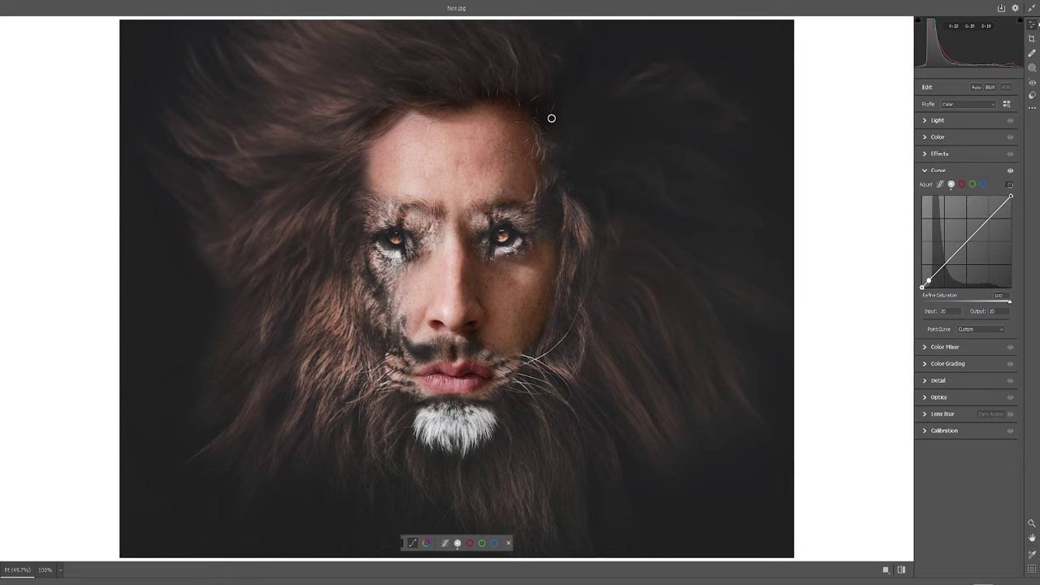
{"action": "left_click_drag", "start_coordinate": [504, 108], "coordinate": [578, 107]}
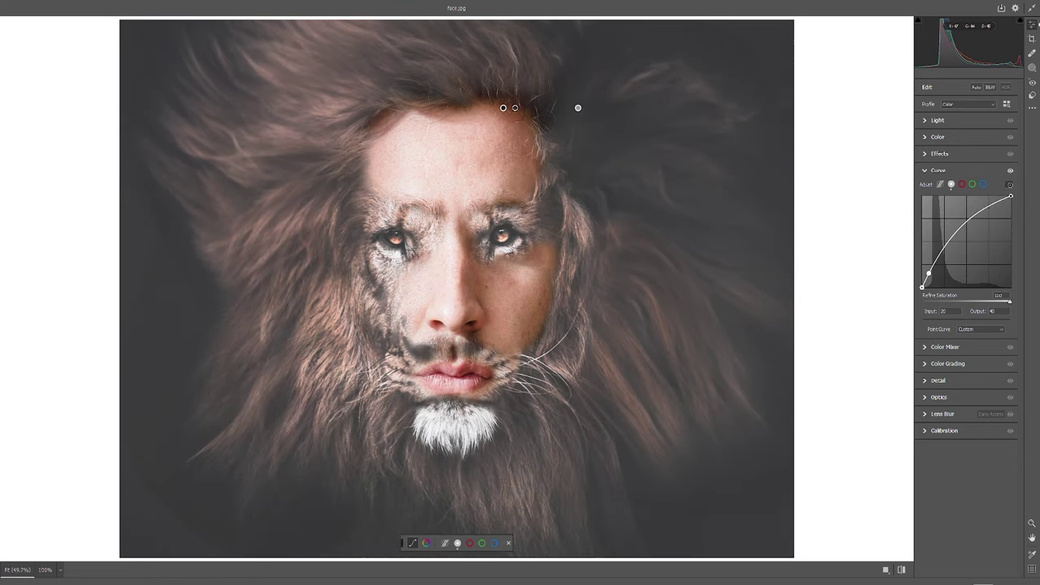
{"action": "left_click_drag", "start_coordinate": [516, 107], "coordinate": [503, 107]}
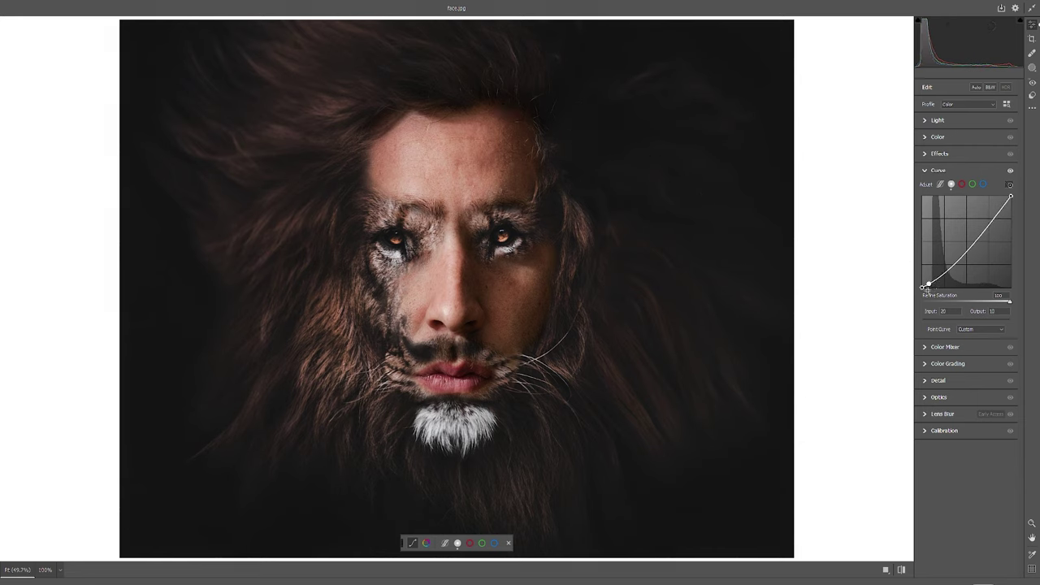
Add a midtone curve point at about input 130, output 127, and raise the black point's output to 6.
{"action": "left_click", "coordinate": [968, 249]}
{"action": "left_click_drag", "start_coordinate": [968, 249], "coordinate": [968, 242]}
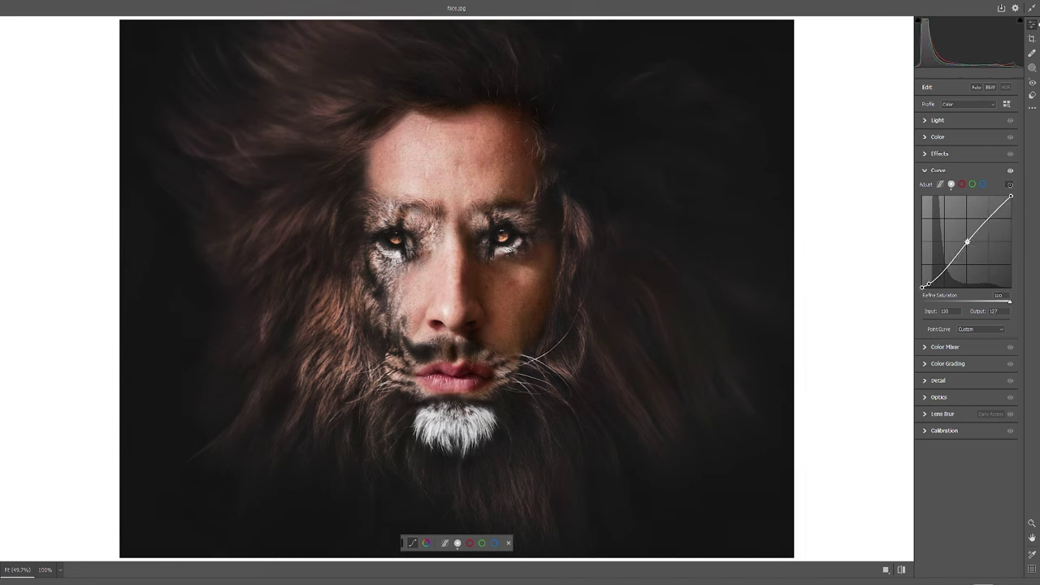
{"action": "left_click_drag", "start_coordinate": [922, 287], "coordinate": [922, 287]}
{"action": "left_click_drag", "start_coordinate": [923, 286], "coordinate": [923, 284]}
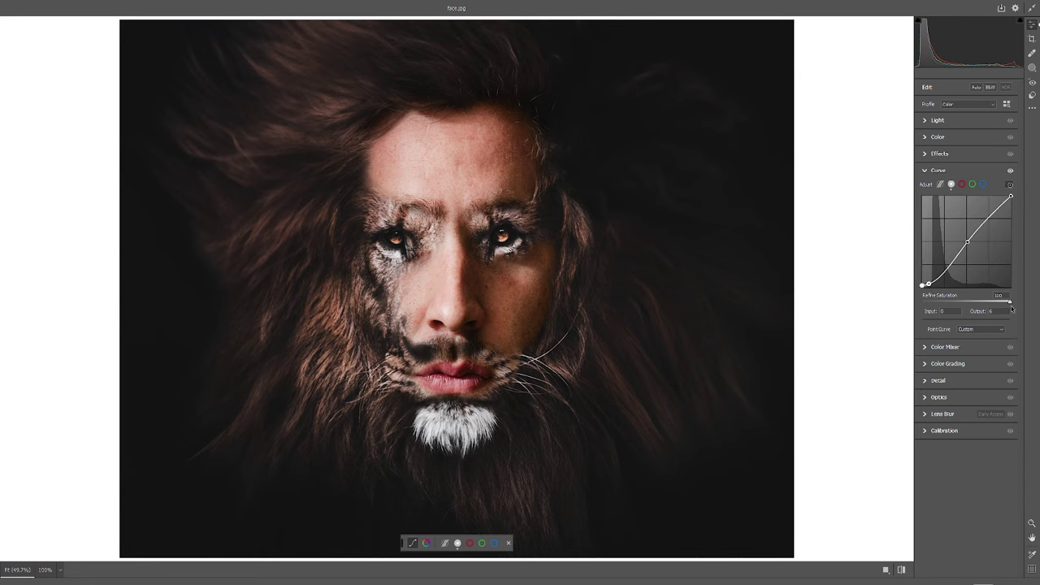
Lower the curve's Refine Saturation to about 22 and move the midtone point to about input 133, output 111.
{"action": "left_click_drag", "start_coordinate": [1011, 305], "coordinate": [938, 302]}
{"action": "left_click_drag", "start_coordinate": [1006, 304], "coordinate": [929, 300]}
{"action": "left_click_drag", "start_coordinate": [929, 300], "coordinate": [953, 303]}
{"action": "left_click_drag", "start_coordinate": [968, 241], "coordinate": [969, 248]}
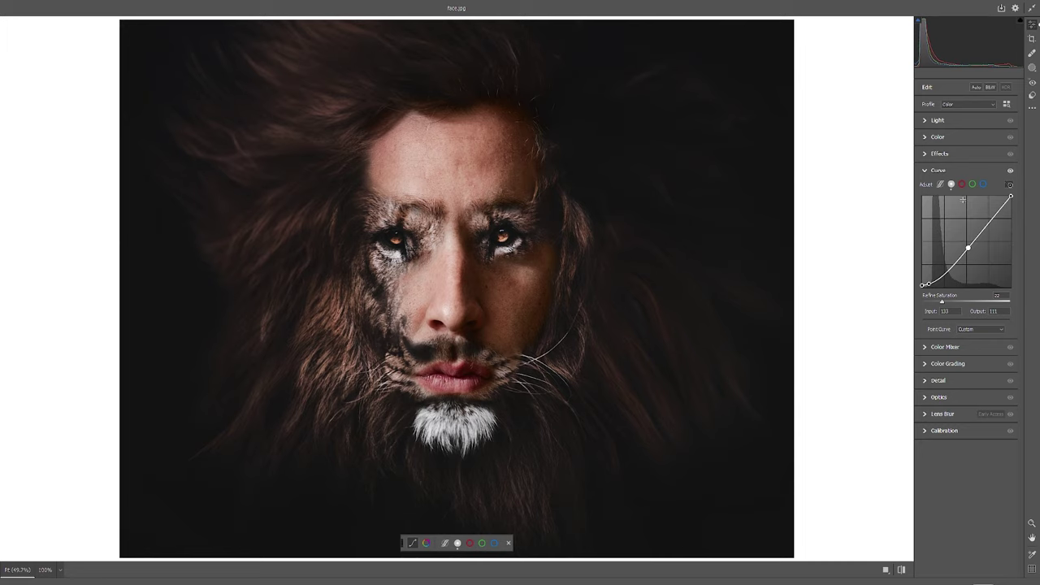
Create separate person masks for the facial skin, the iris and pupil, and the lips.
{"action": "key", "text": "m"}
{"action": "left_click", "coordinate": [1032, 24]}
{"action": "left_click", "coordinate": [924, 122]}
{"action": "left_click", "coordinate": [1032, 67]}
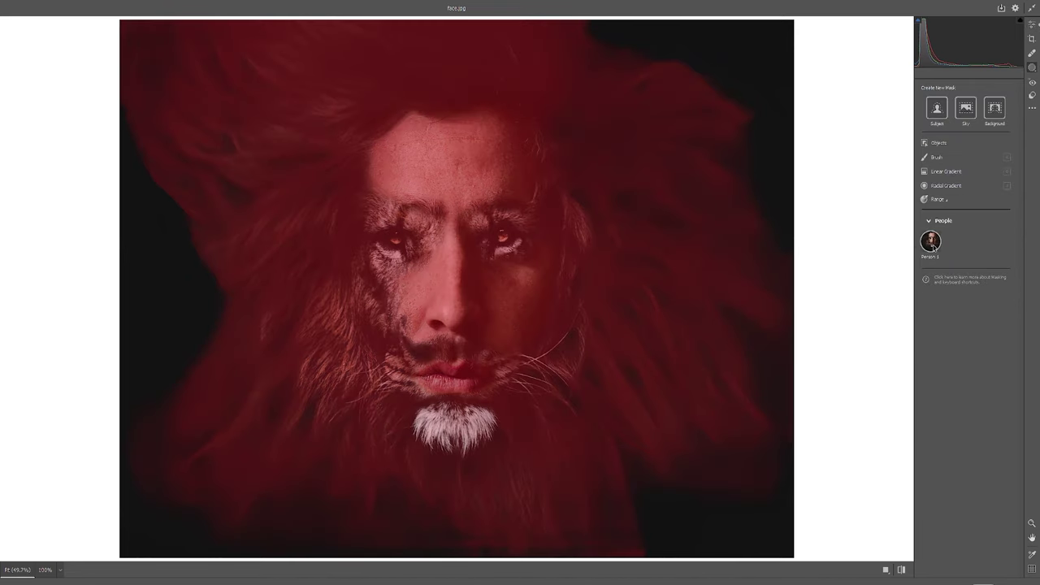
{"action": "left_click", "coordinate": [935, 240]}
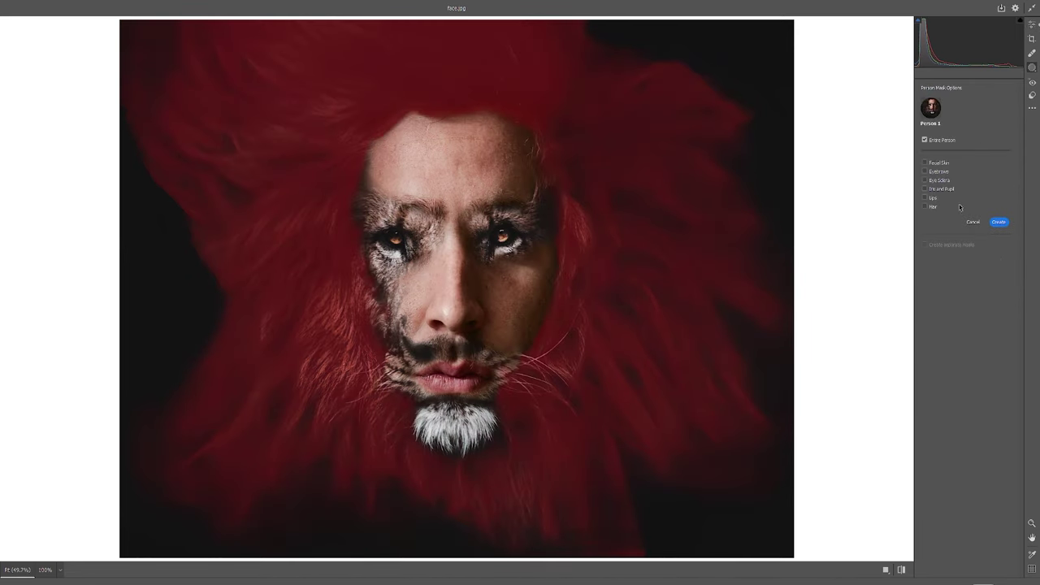
{"action": "left_click", "coordinate": [924, 197]}
{"action": "left_click", "coordinate": [925, 189]}
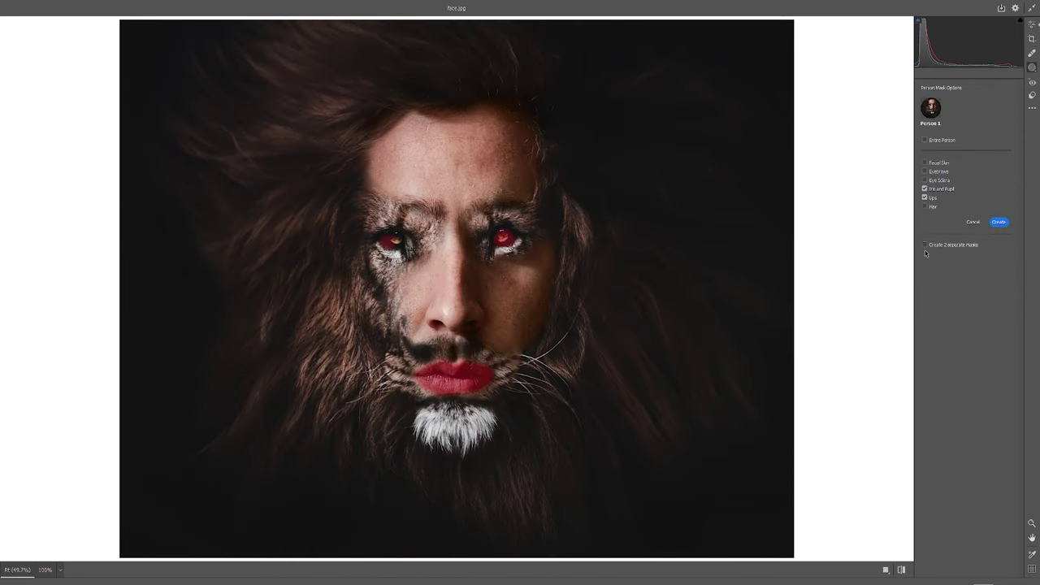
{"action": "left_click", "coordinate": [925, 164]}
{"action": "left_click", "coordinate": [925, 244]}
{"action": "left_click", "coordinate": [999, 222]}
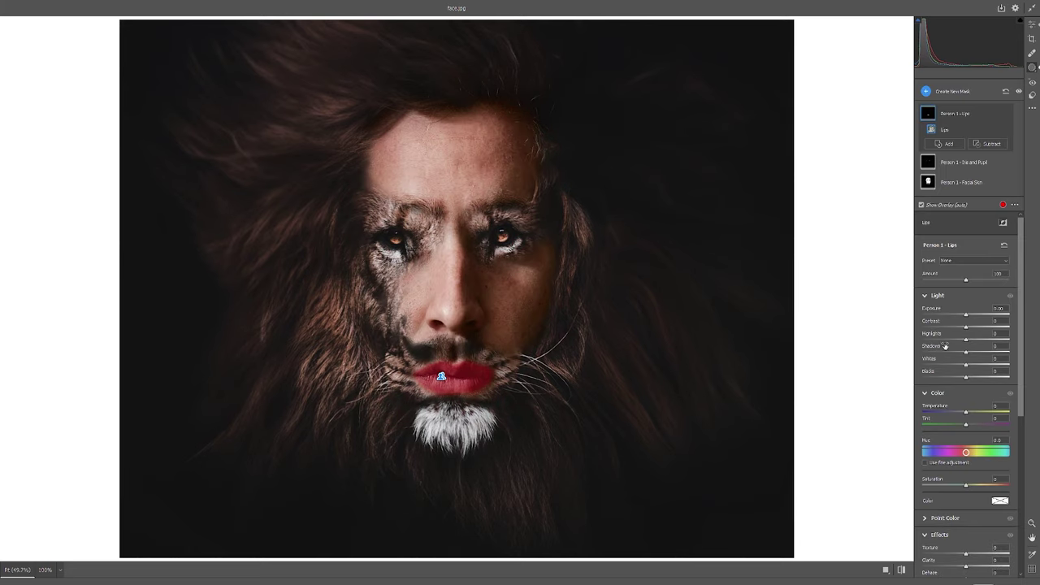
Reduce the saturation in the lips and the iris and pupil masks, and set the overall image saturation to -14.
{"action": "left_click_drag", "start_coordinate": [966, 485], "coordinate": [951, 484]}
{"action": "left_click", "coordinate": [964, 162]}
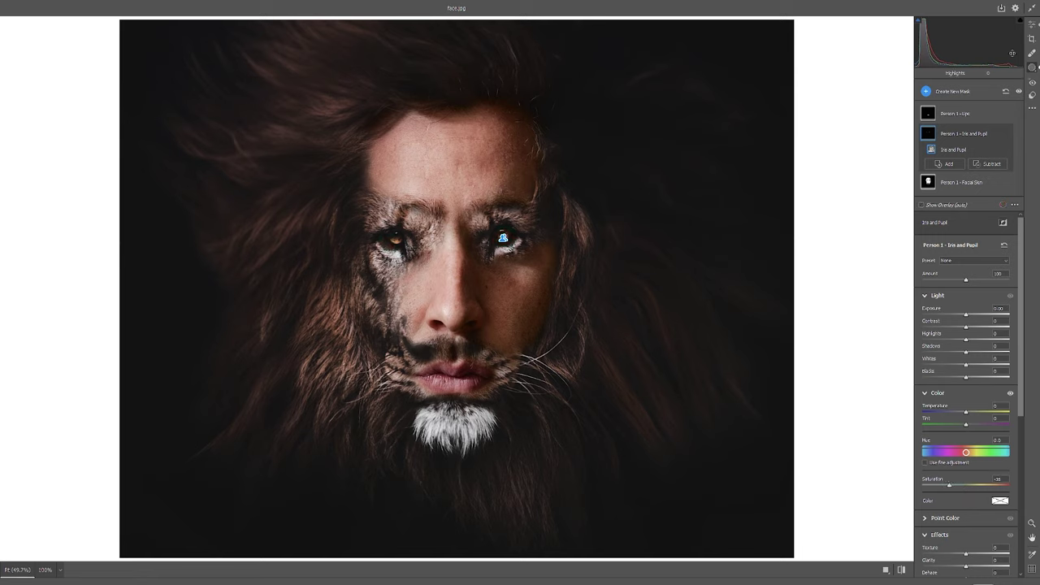
{"action": "key", "text": "e"}
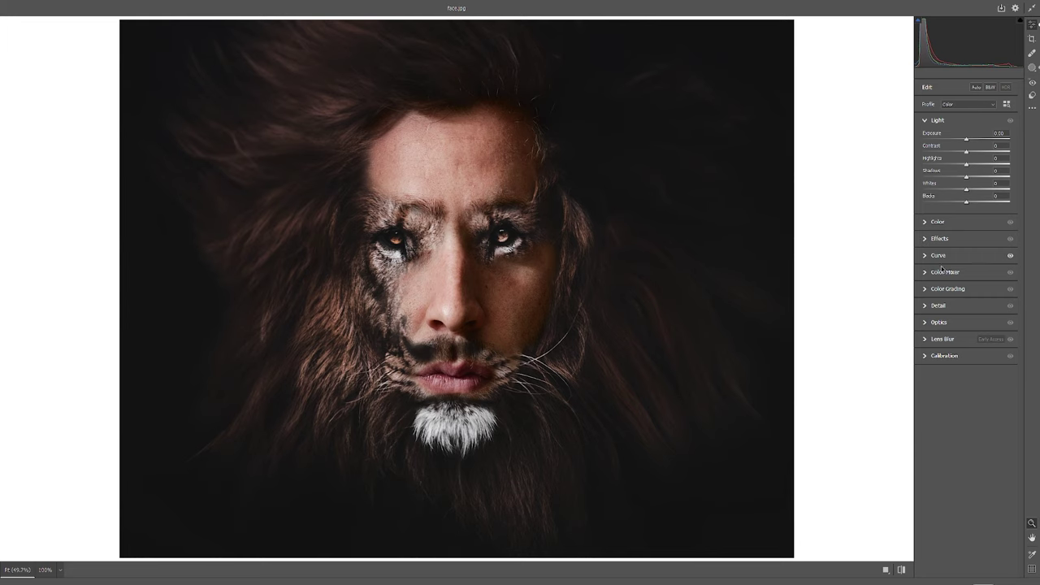
{"action": "left_click", "coordinate": [934, 222]}
{"action": "left_click_drag", "start_coordinate": [968, 208], "coordinate": [962, 209]}
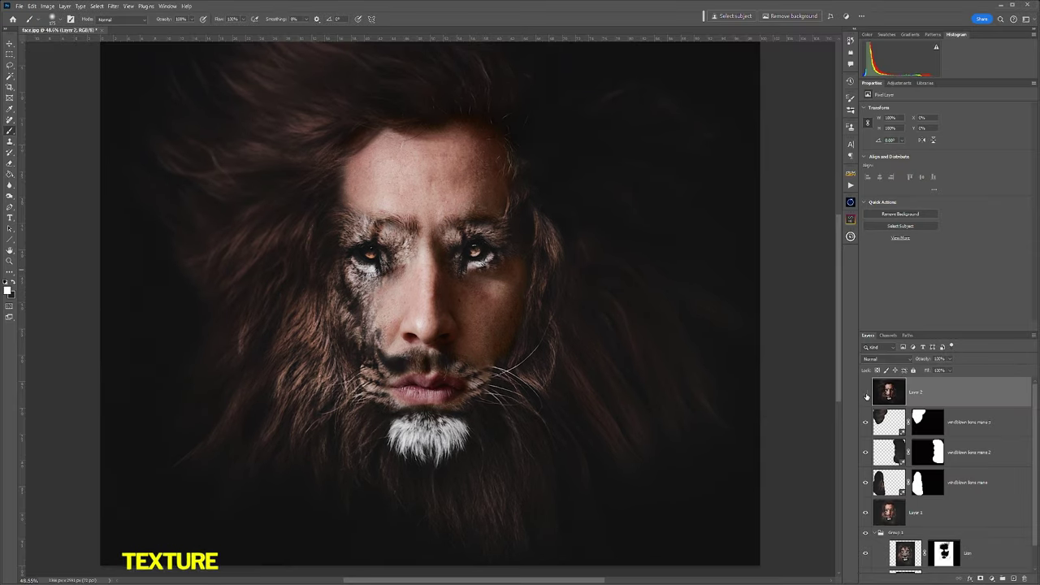
Apply the Camera Raw edits and compare the image with the edited layer hidden and shown.
{"action": "left_click", "coordinate": [866, 394]}
{"action": "left_click", "coordinate": [865, 393]}
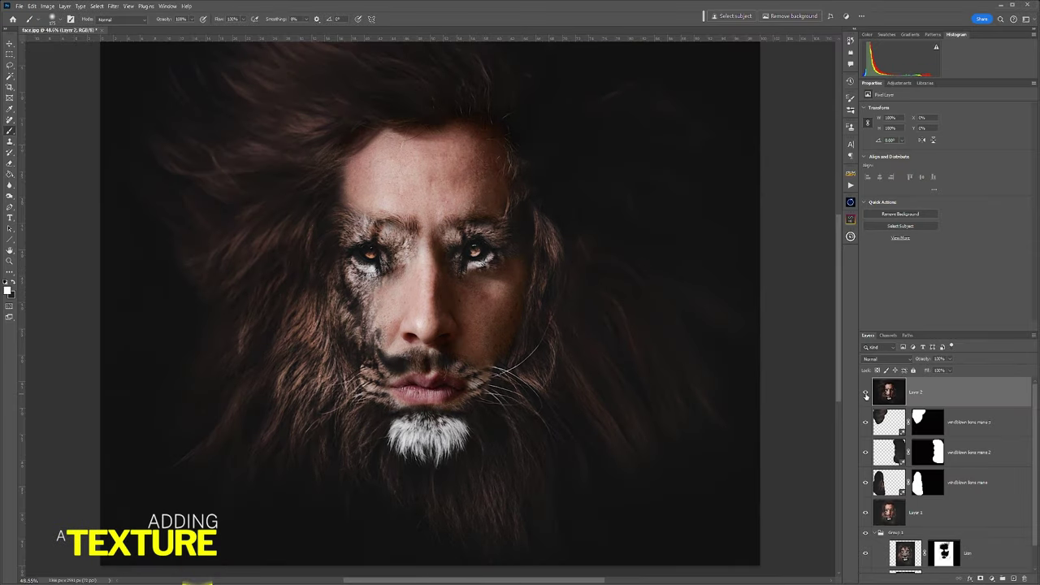
{"action": "left_click", "coordinate": [866, 394]}
{"action": "left_click", "coordinate": [866, 394]}
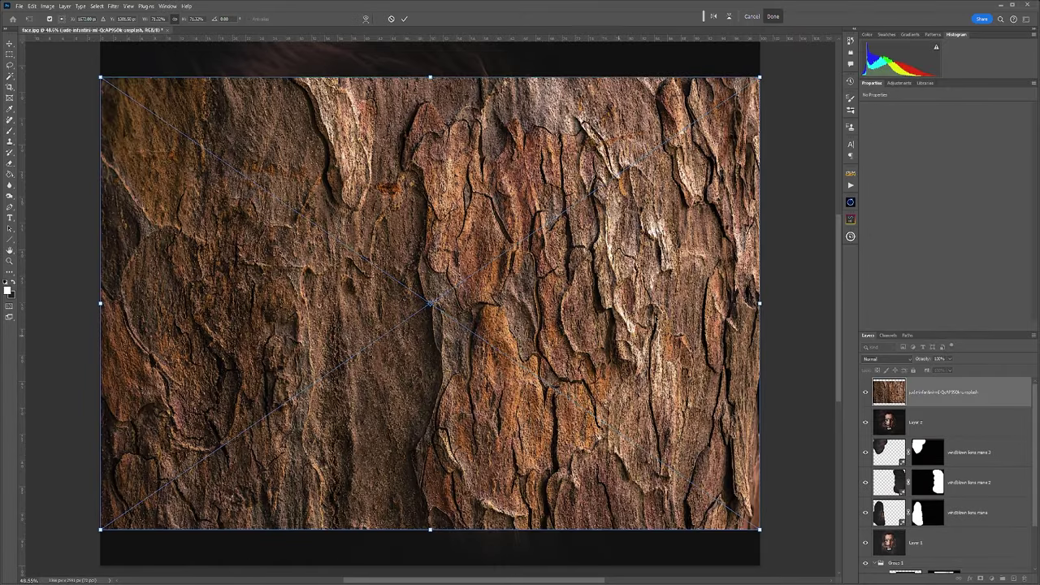
Stretch the placed bark texture vertically to cover the whole canvas and rasterize its layer.
{"action": "left_click_drag", "start_coordinate": [421, 73], "coordinate": [452, 24]}
{"action": "left_click_drag", "start_coordinate": [423, 526], "coordinate": [430, 569]}
{"action": "key", "text": "Return"}
{"action": "right_click", "coordinate": [956, 400]}
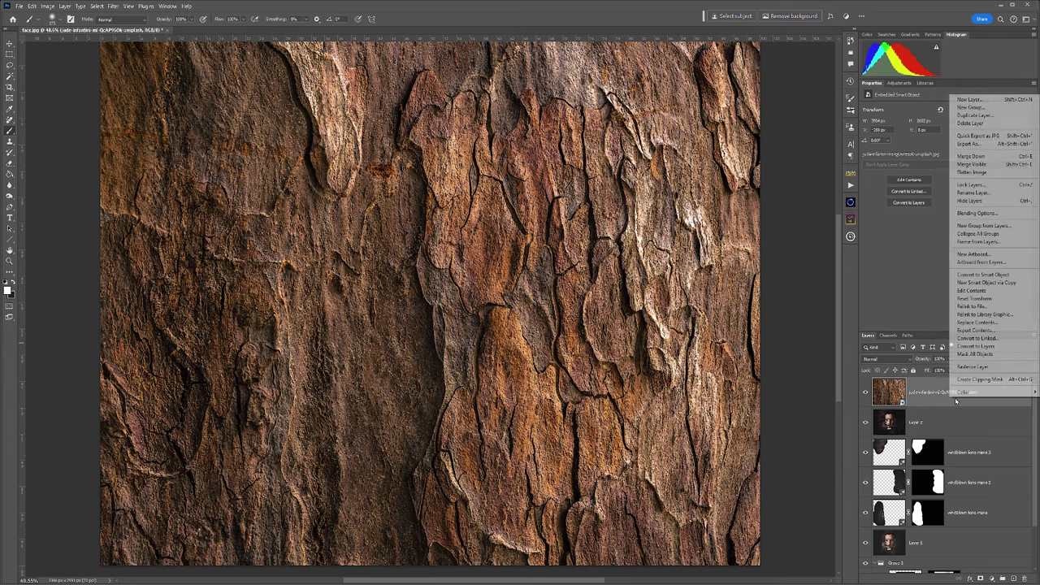
{"action": "left_click", "coordinate": [994, 367]}
Blend the bark texture layer in Soft Light mode and lower its opacity to about 54%.
{"action": "left_click", "coordinate": [911, 359]}
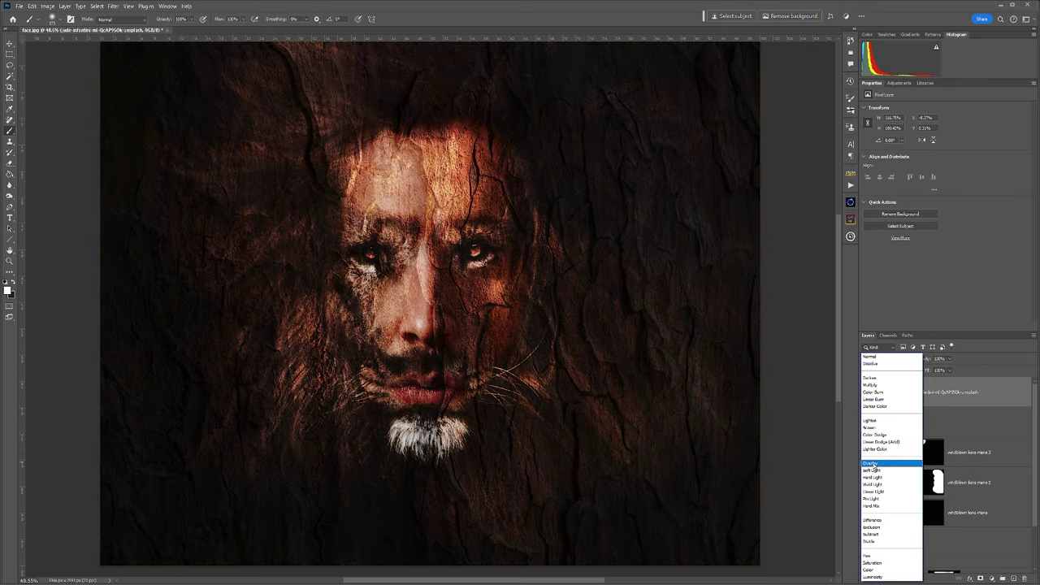
{"action": "left_click", "coordinate": [871, 471]}
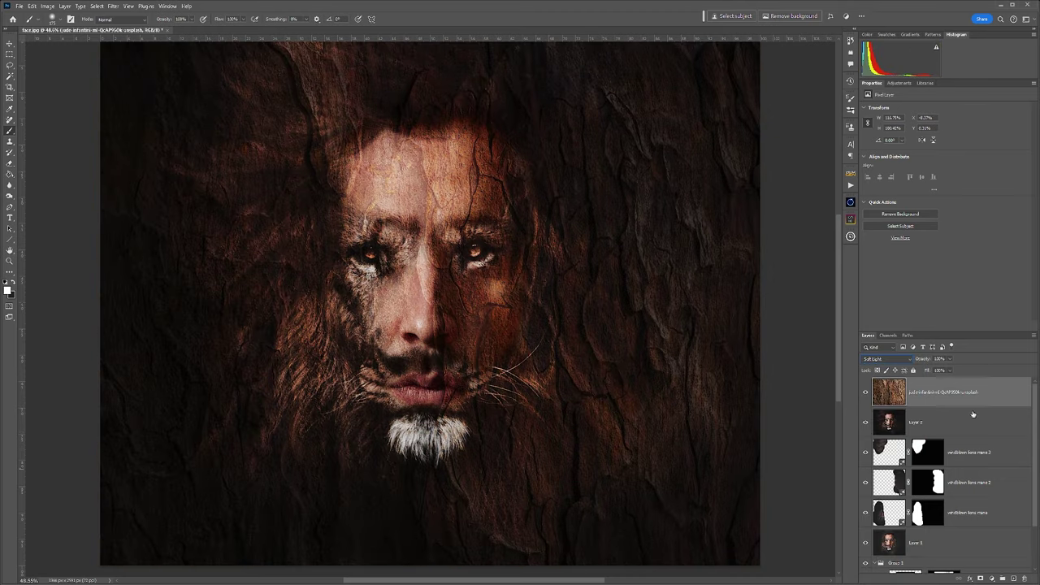
{"action": "left_click", "coordinate": [951, 360]}
{"action": "left_click_drag", "start_coordinate": [943, 371], "coordinate": [939, 370]}
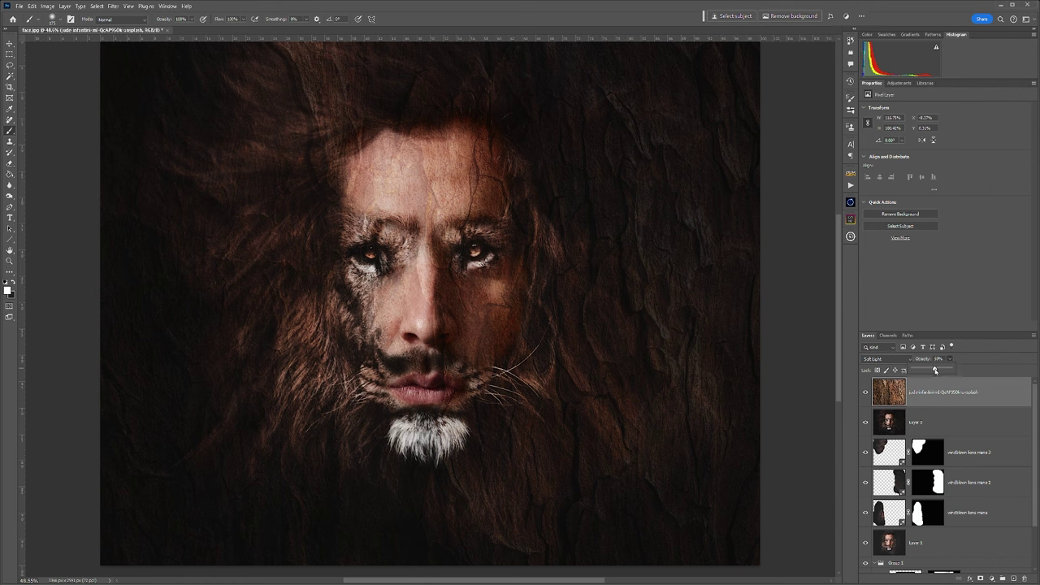
Add a Hue/Saturation adjustment with saturation -76 and clip it to the bark texture layer.
{"action": "left_click", "coordinate": [899, 83]}
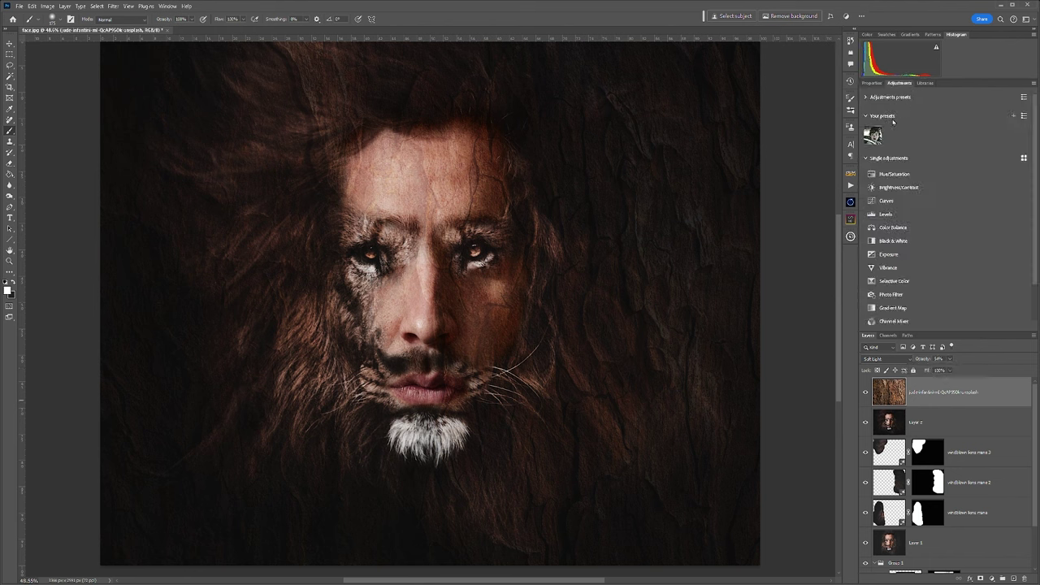
{"action": "left_click", "coordinate": [929, 178]}
{"action": "left_click_drag", "start_coordinate": [946, 154], "coordinate": [883, 157]}
{"action": "left_click", "coordinate": [906, 393]}
Crop a little off the top and bottom of the canvas without deleting the cropped pixels.
{"action": "key", "text": "c"}
{"action": "left_click", "coordinate": [258, 20]}
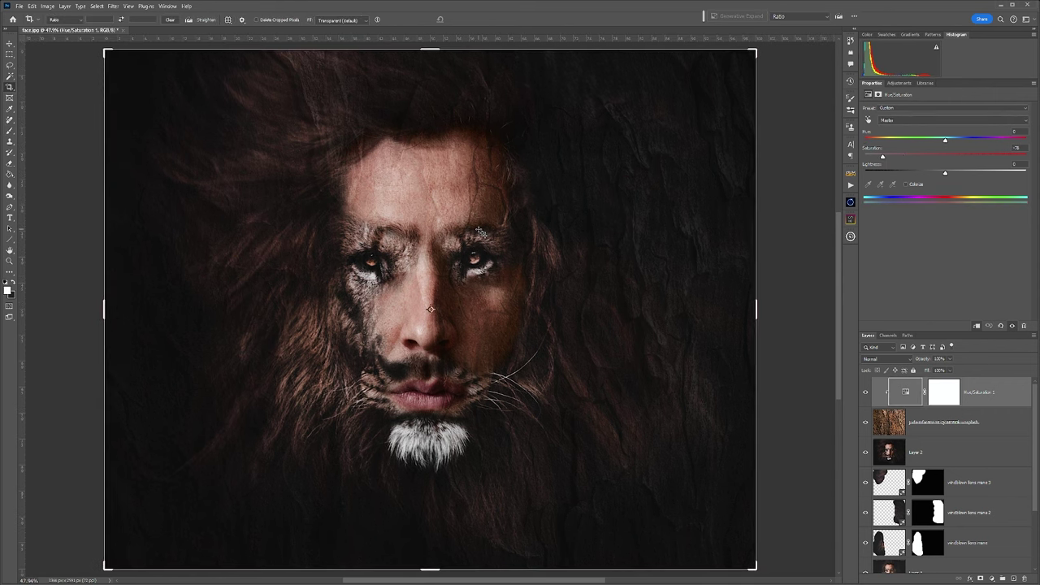
{"action": "left_click_drag", "start_coordinate": [432, 566], "coordinate": [437, 548]}
{"action": "left_click_drag", "start_coordinate": [431, 78], "coordinate": [433, 89]}
{"action": "key", "text": "Return"}
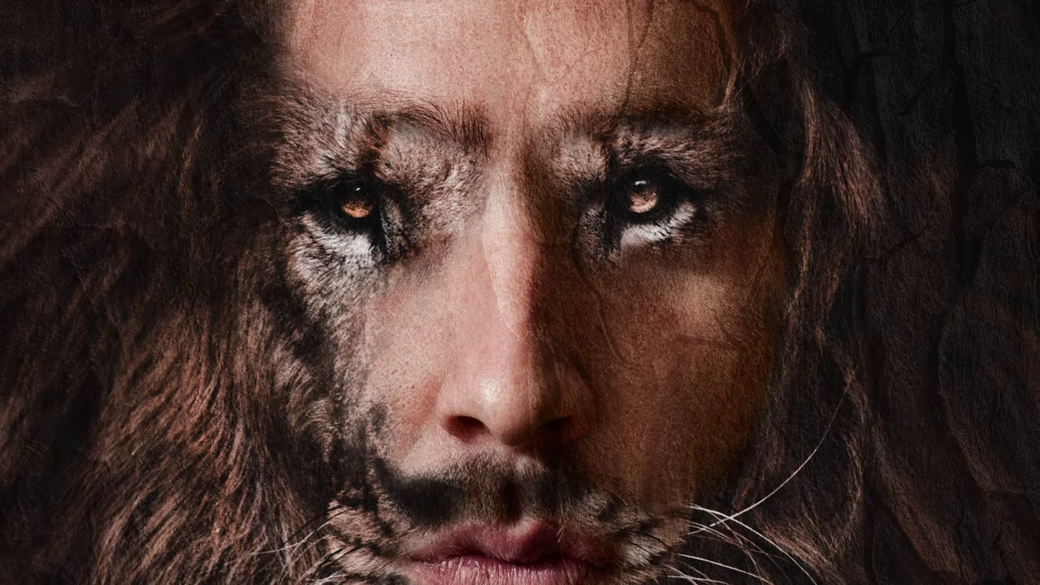